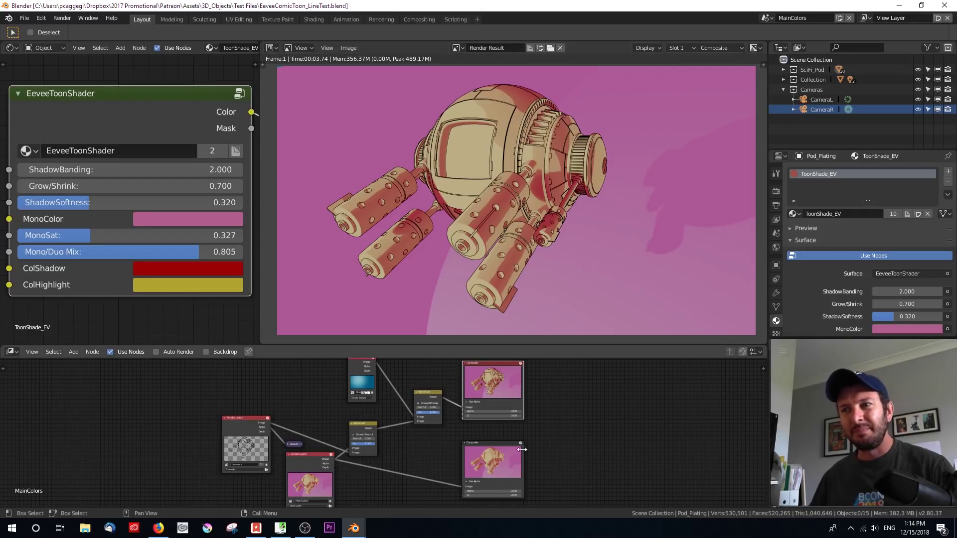
Make the lower Composite node active so the render shows the pod without linework.
{"action": "left_click", "coordinate": [486, 468]}
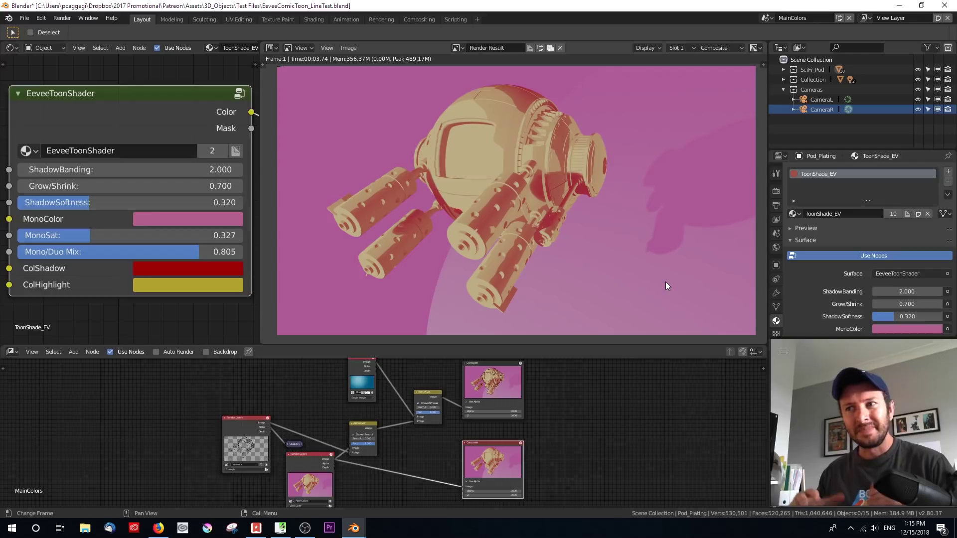
Return to the 3D viewport, orbit around the pod selecting Pod_Main, and view through CameraR.
{"action": "key", "text": "Escape"}
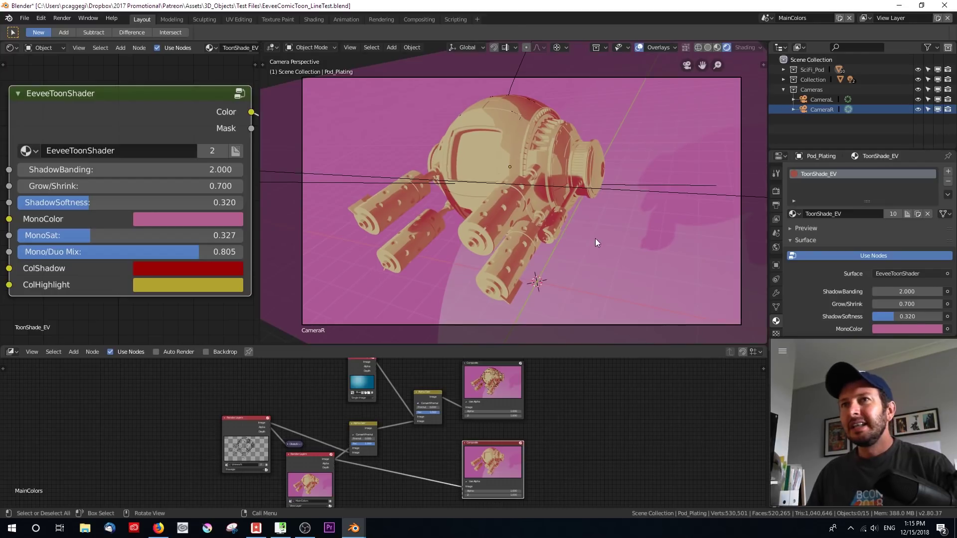
{"action": "middle_click_drag", "start_coordinate": [619, 249], "coordinate": [566, 232]}
{"action": "scroll", "coordinate": [565, 232], "scroll_direction": "down", "scroll_amount": 2}
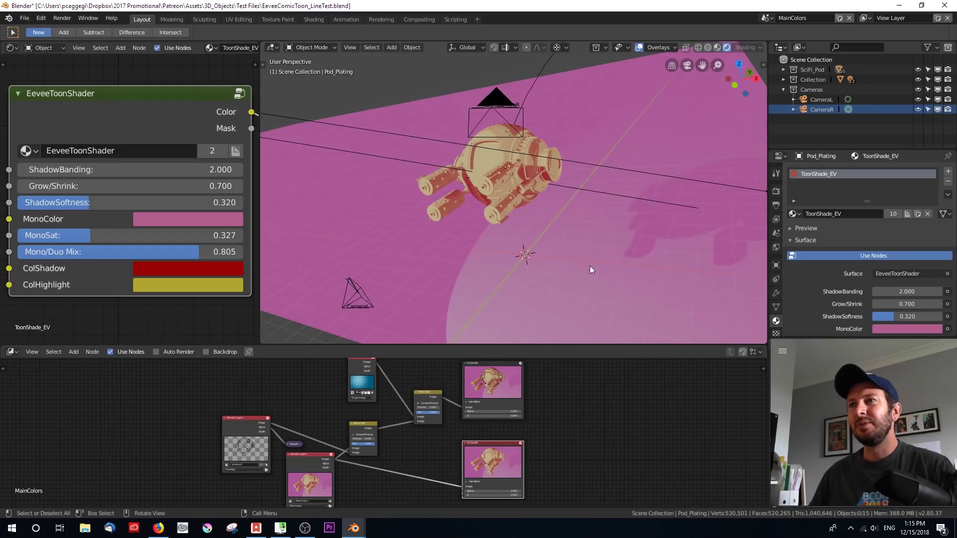
{"action": "middle_click_drag", "start_coordinate": [591, 265], "coordinate": [588, 232]}
{"action": "left_click", "coordinate": [525, 137]}
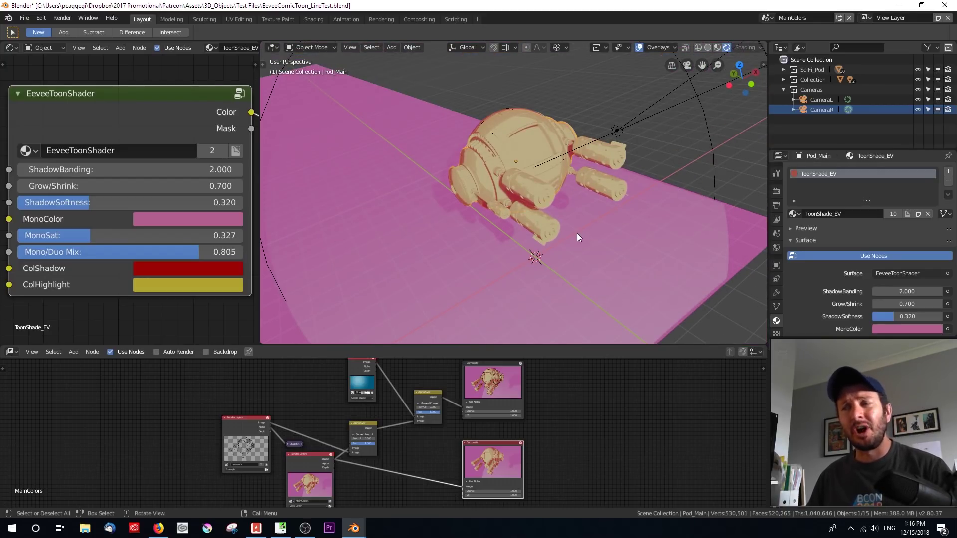
{"action": "middle_click_drag", "start_coordinate": [583, 228], "coordinate": [512, 187]}
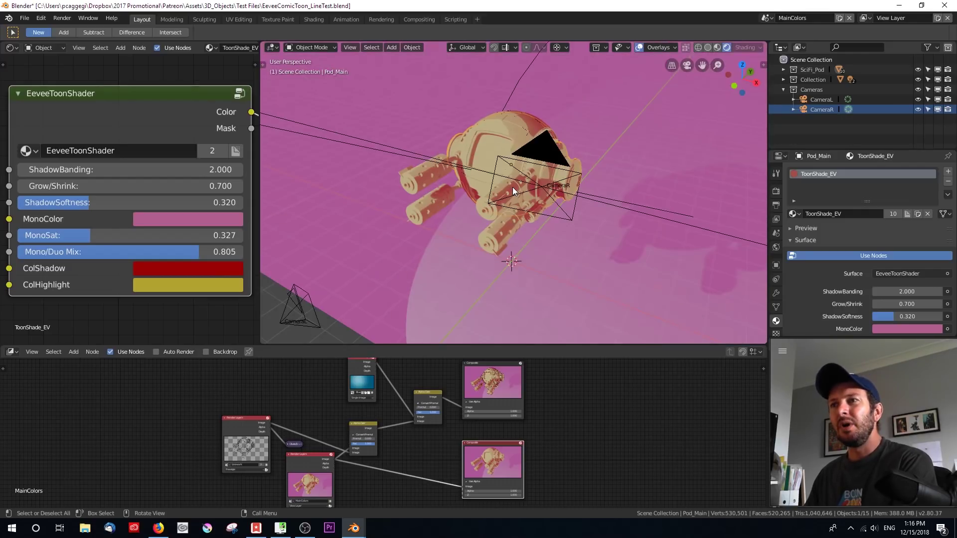
{"action": "scroll", "coordinate": [512, 187], "scroll_direction": "down", "scroll_amount": 5}
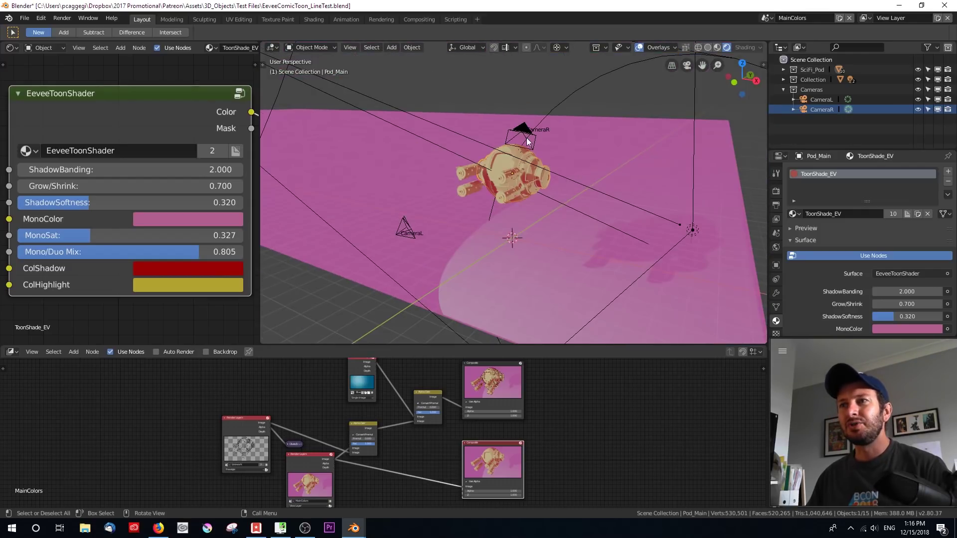
{"action": "middle_click_drag", "start_coordinate": [677, 183], "coordinate": [566, 196]}
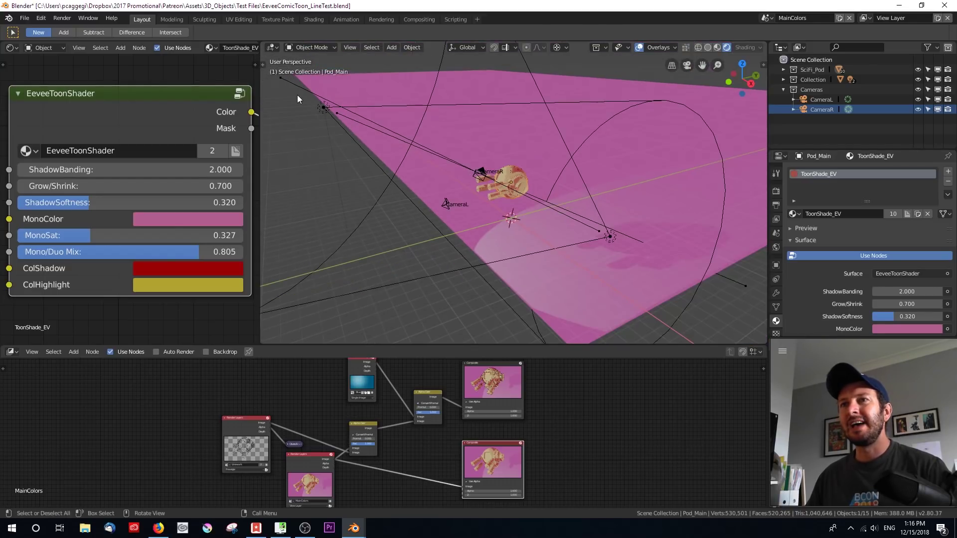
{"action": "key", "text": "KP_0"}
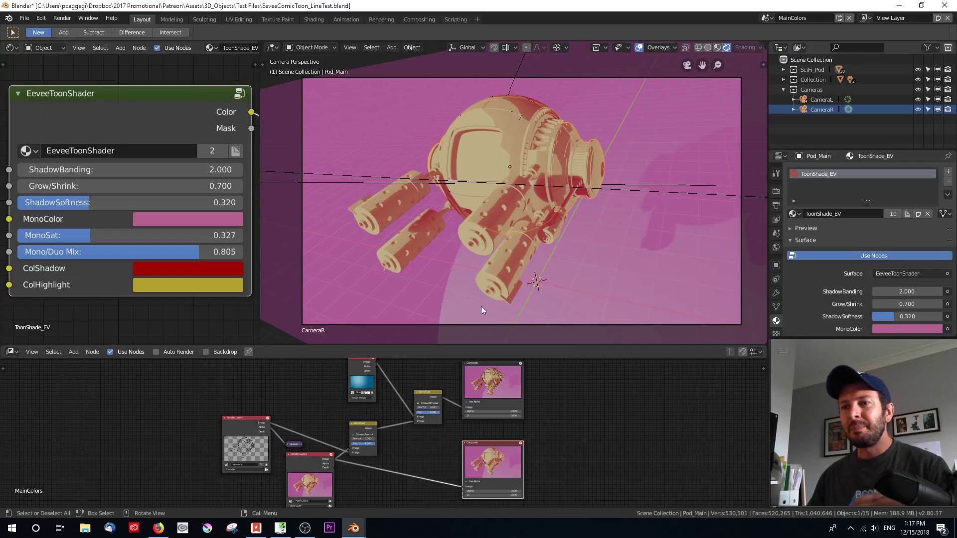
Bring the default-cube Blender window forward and show its splash screen from Help.
{"action": "mouse_move", "coordinate": [353, 528]}
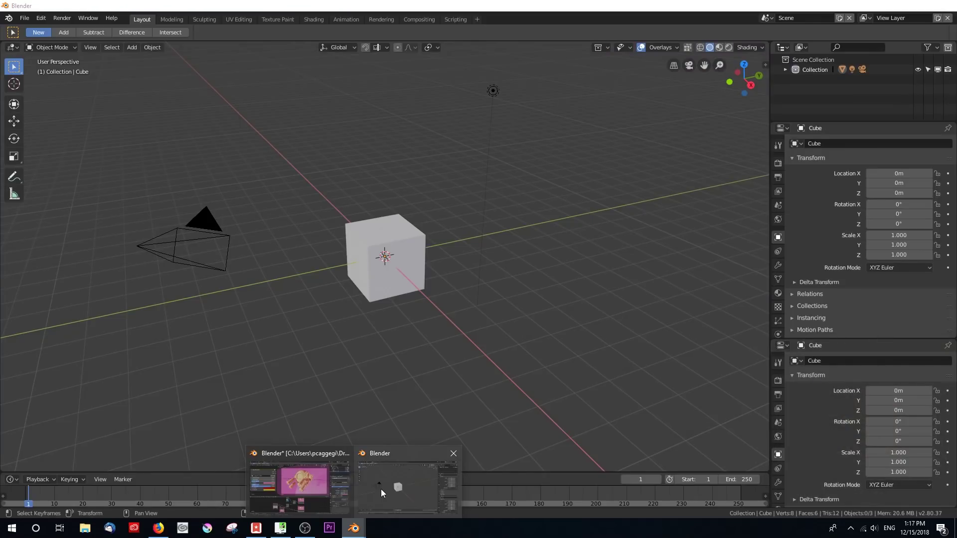
{"action": "left_click", "coordinate": [381, 490]}
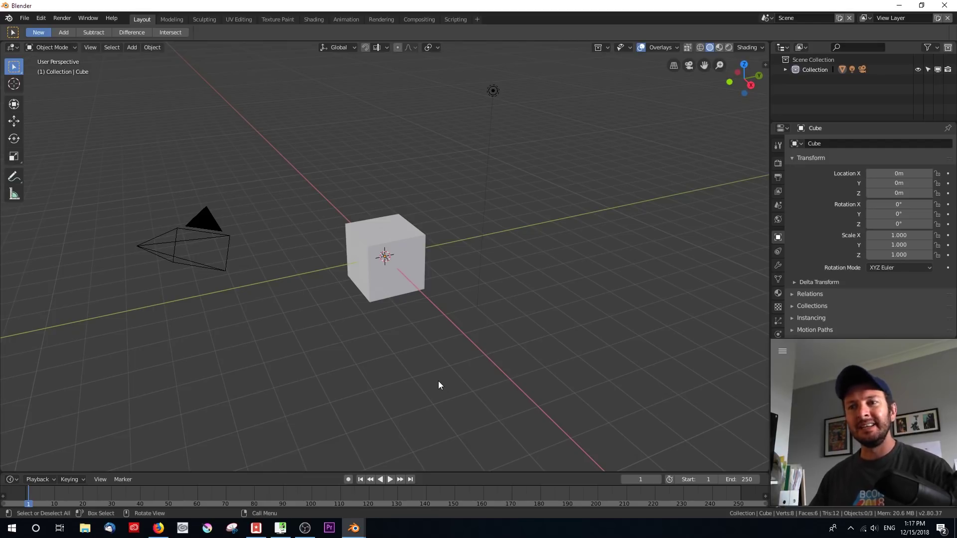
{"action": "left_click", "coordinate": [103, 20]}
{"action": "left_click", "coordinate": [139, 160]}
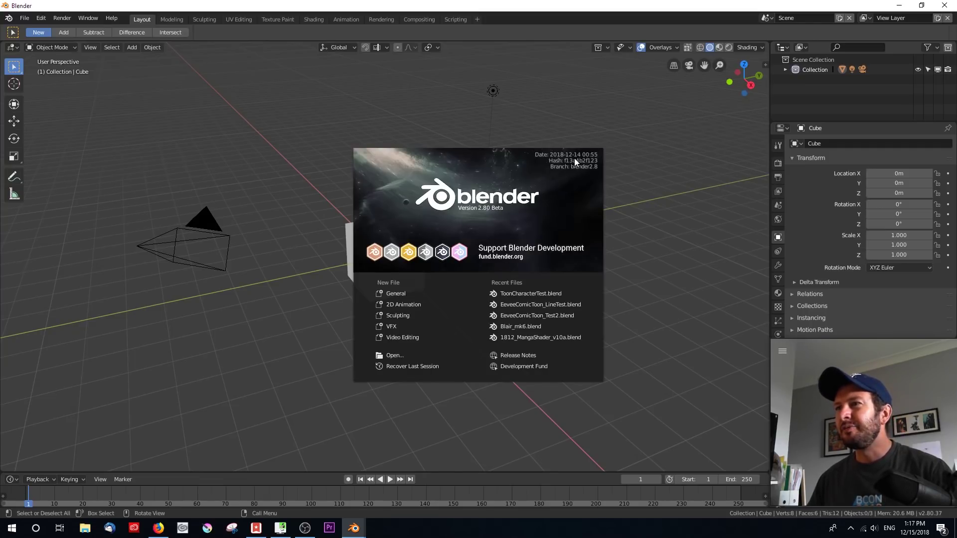
Dismiss the splash screen and select the cube, then the camera.
{"action": "left_click", "coordinate": [634, 233]}
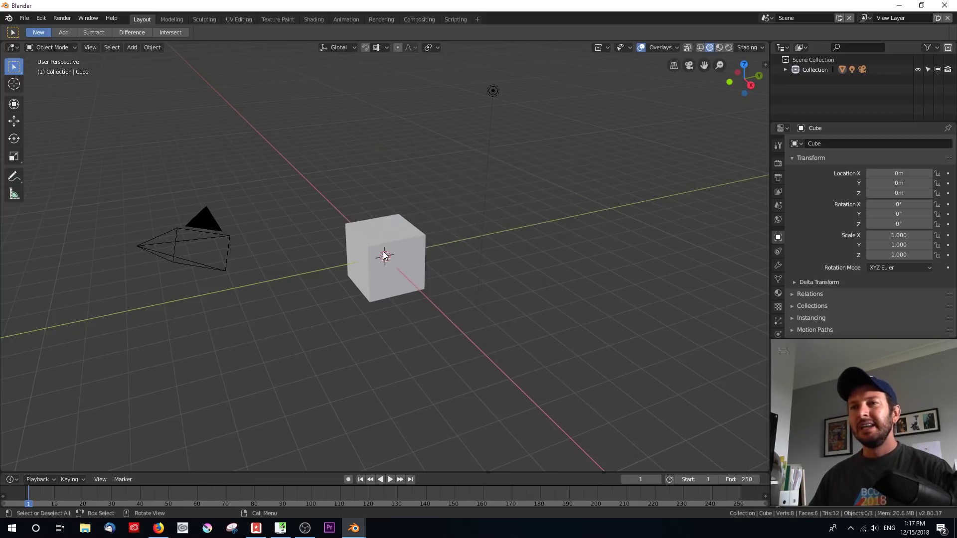
{"action": "left_click", "coordinate": [415, 274]}
{"action": "left_click", "coordinate": [206, 242]}
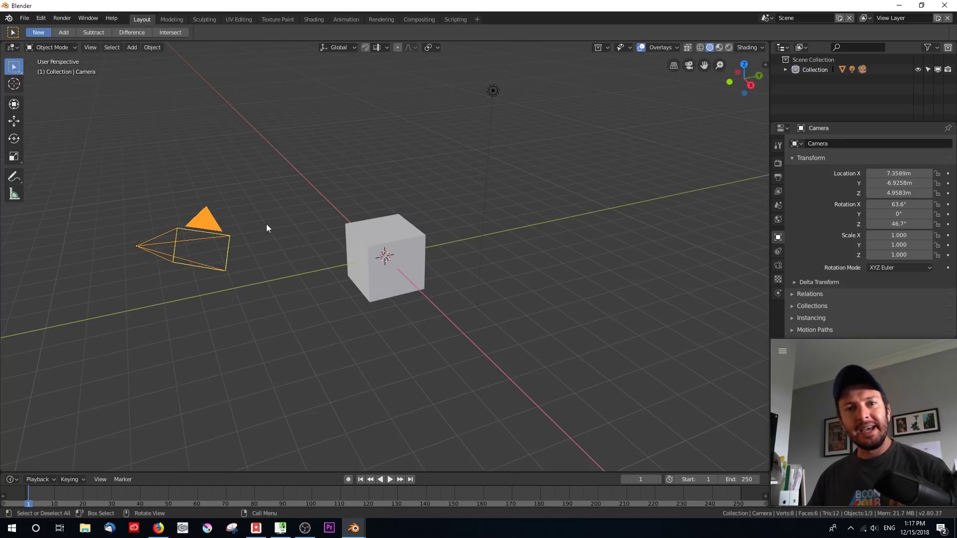
Append the ToonShade_EV material from EeveeComicToon_LineTest.blend.
{"action": "left_click", "coordinate": [23, 18]}
{"action": "left_click", "coordinate": [87, 178]}
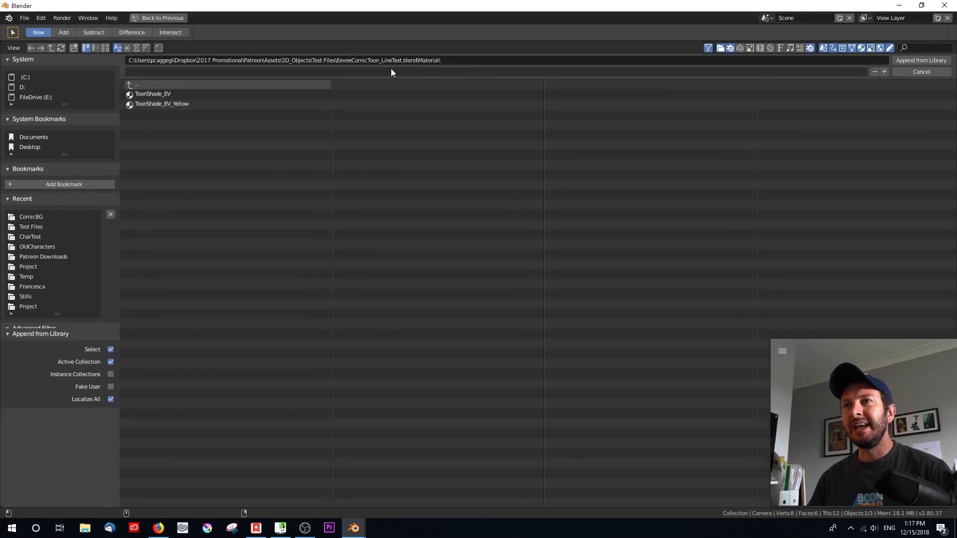
{"action": "left_click", "coordinate": [172, 93]}
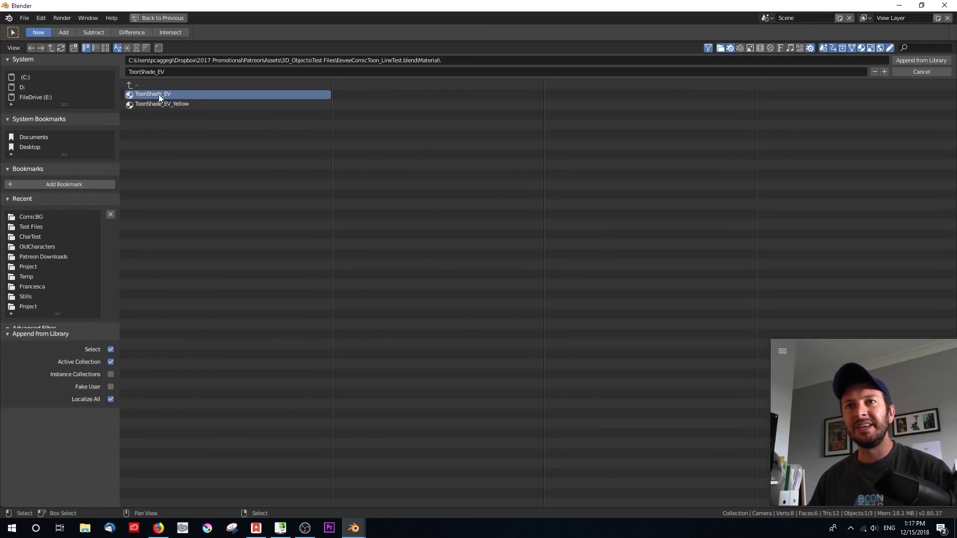
{"action": "double_click", "coordinate": [176, 95]}
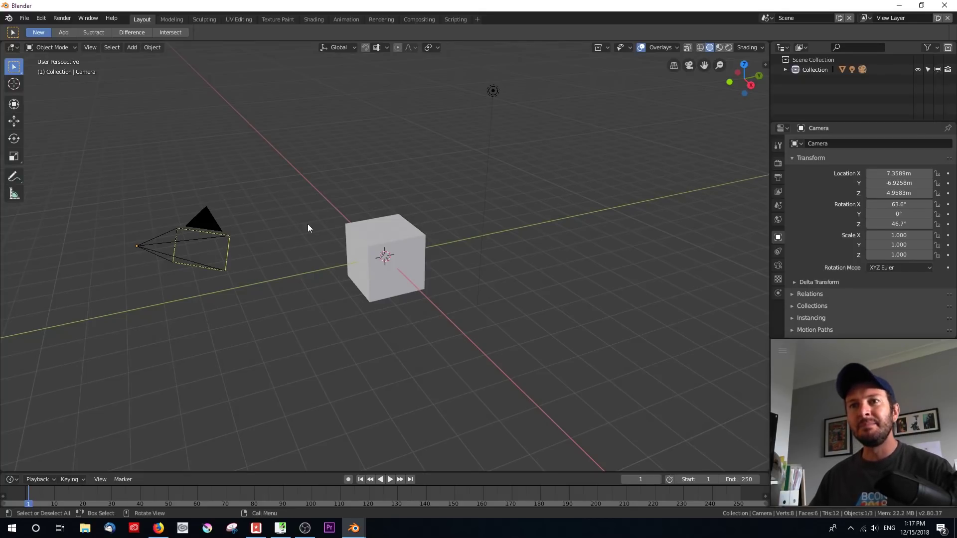
Assign the ToonShade_EV material to the cube in the Material tab.
{"action": "left_click", "coordinate": [396, 249]}
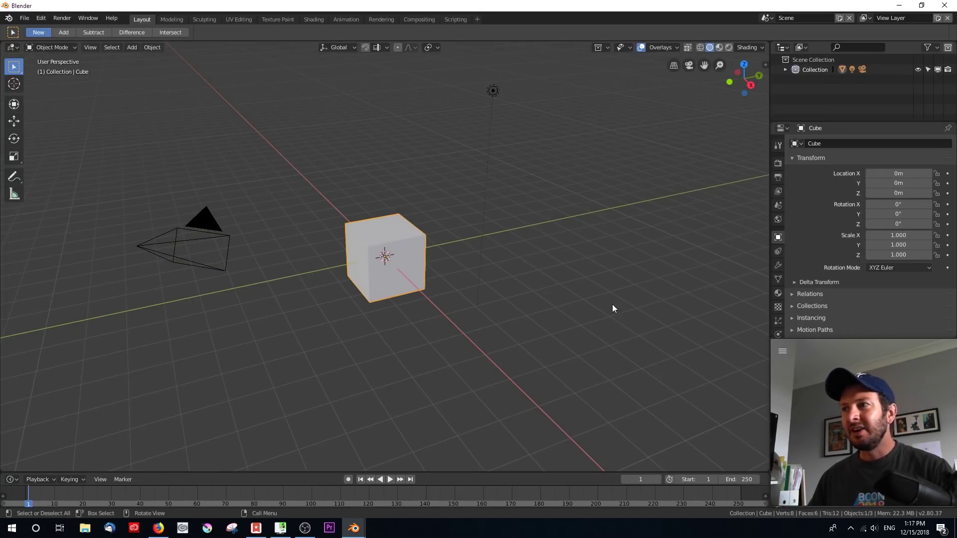
{"action": "left_click", "coordinate": [779, 293]}
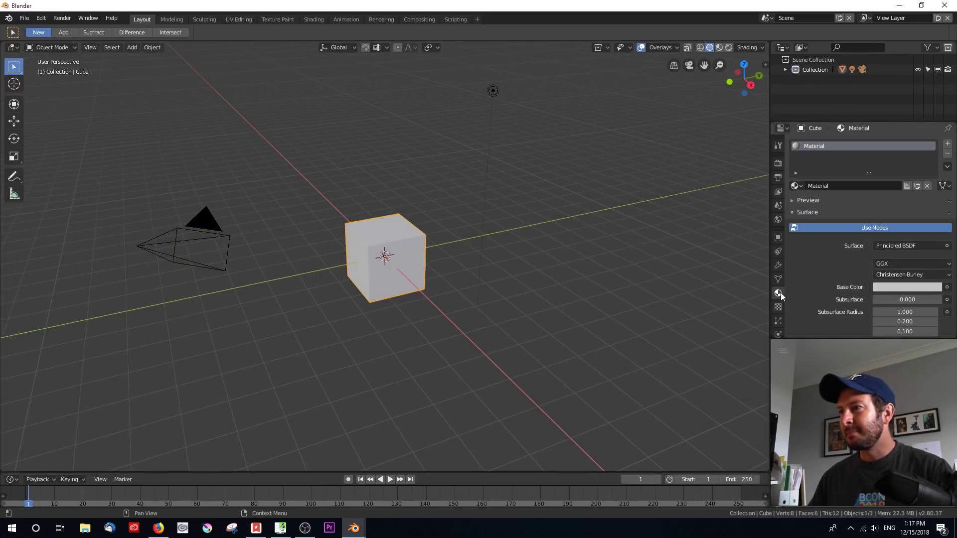
{"action": "left_click", "coordinate": [801, 186]}
{"action": "left_click", "coordinate": [818, 211]}
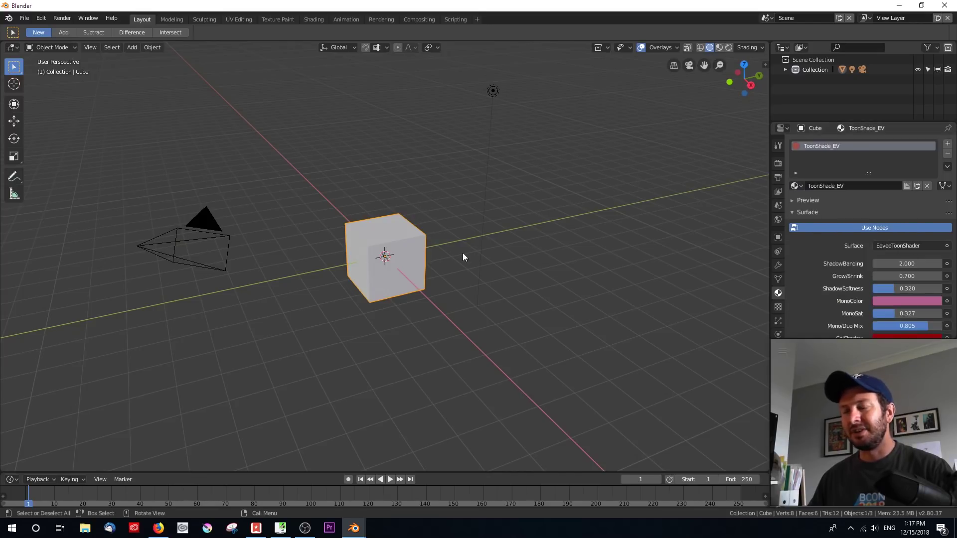
Switch to Rendered shading, view through the camera, and move the cube upward.
{"action": "key", "text": "z"}
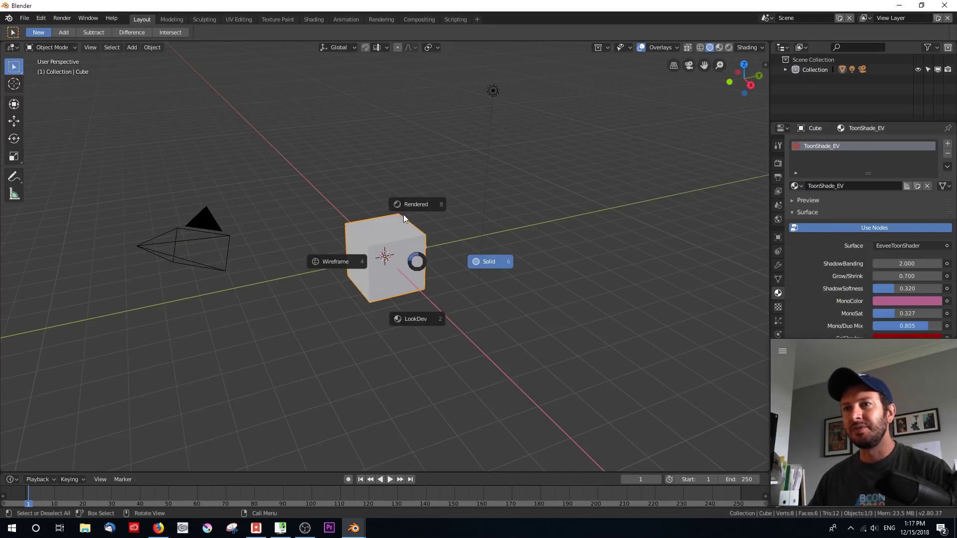
{"action": "left_click", "coordinate": [416, 205]}
{"action": "middle_click_drag", "start_coordinate": [283, 231], "coordinate": [302, 226]}
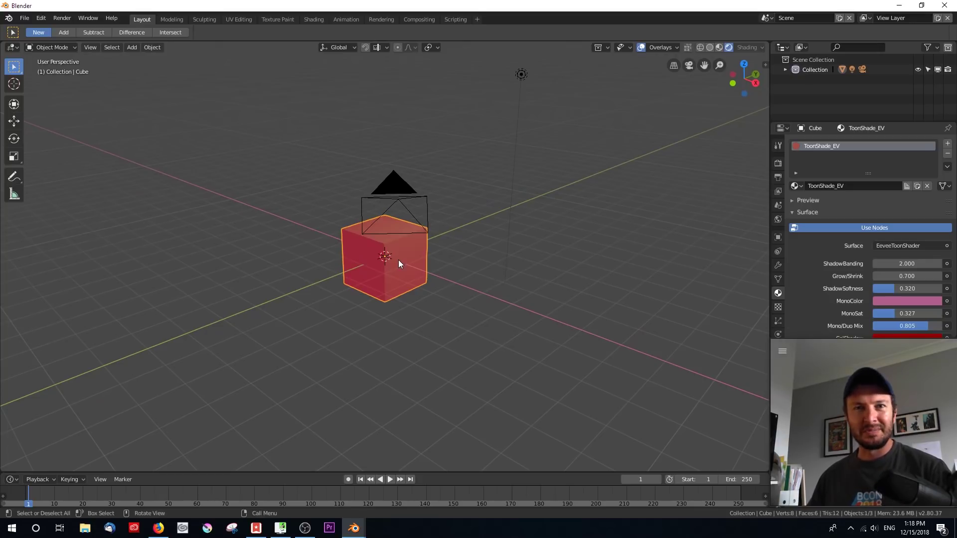
{"action": "scroll", "coordinate": [397, 259], "scroll_direction": "up", "scroll_amount": 1}
{"action": "key", "text": "KP_0"}
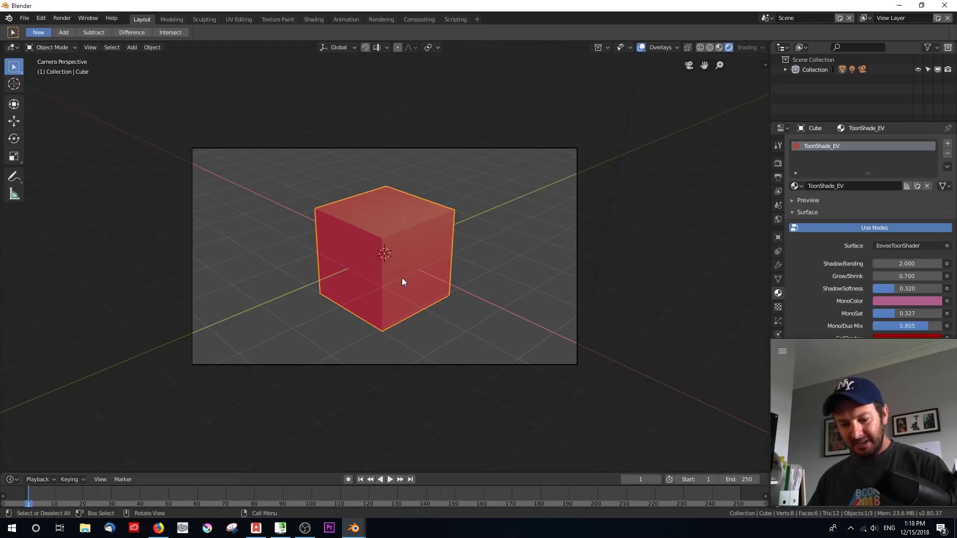
{"action": "key", "text": "g"}
{"action": "left_click", "coordinate": [402, 254]}
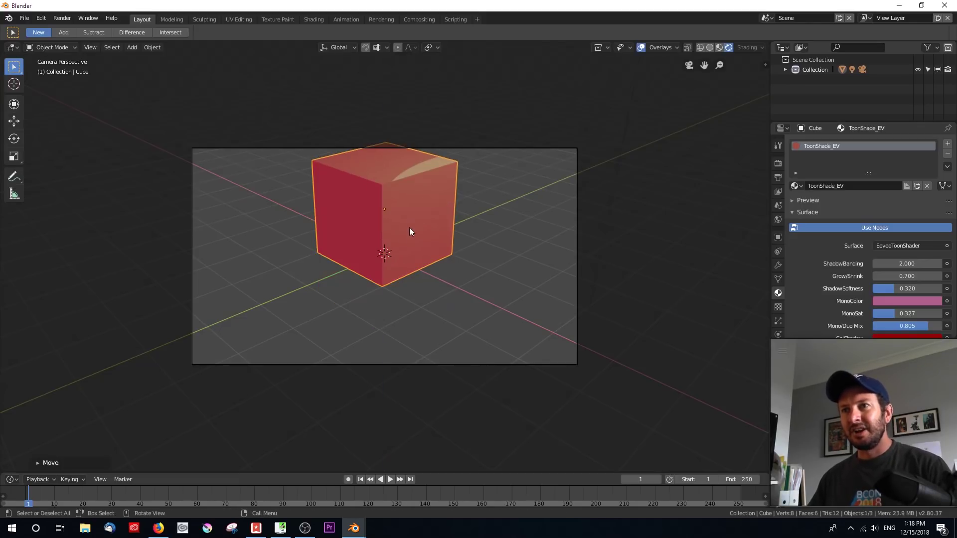
Add a plane under the cube and scale it up in Edit Mode as a floor.
{"action": "key", "text": "shift+a"}
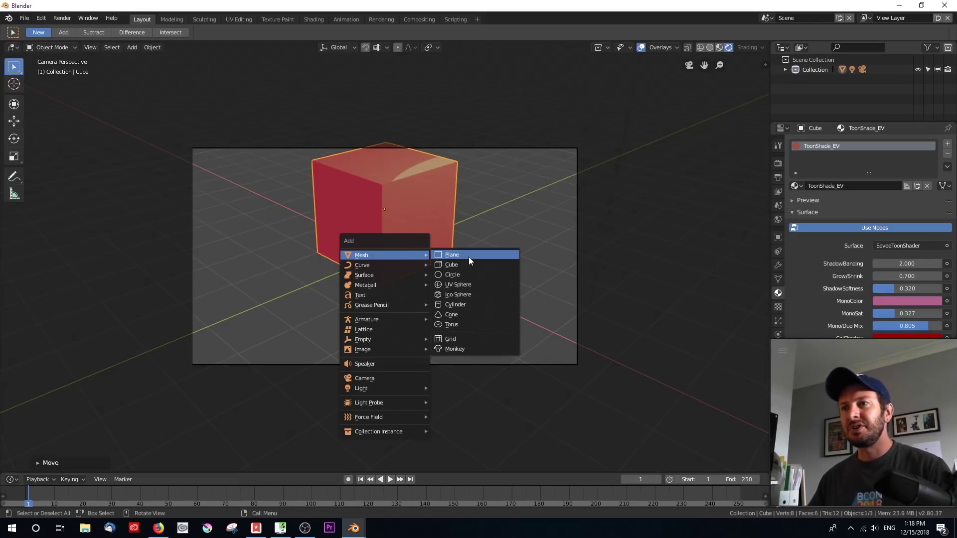
{"action": "left_click", "coordinate": [469, 257]}
{"action": "key", "text": "Tab"}
{"action": "key", "text": "s"}
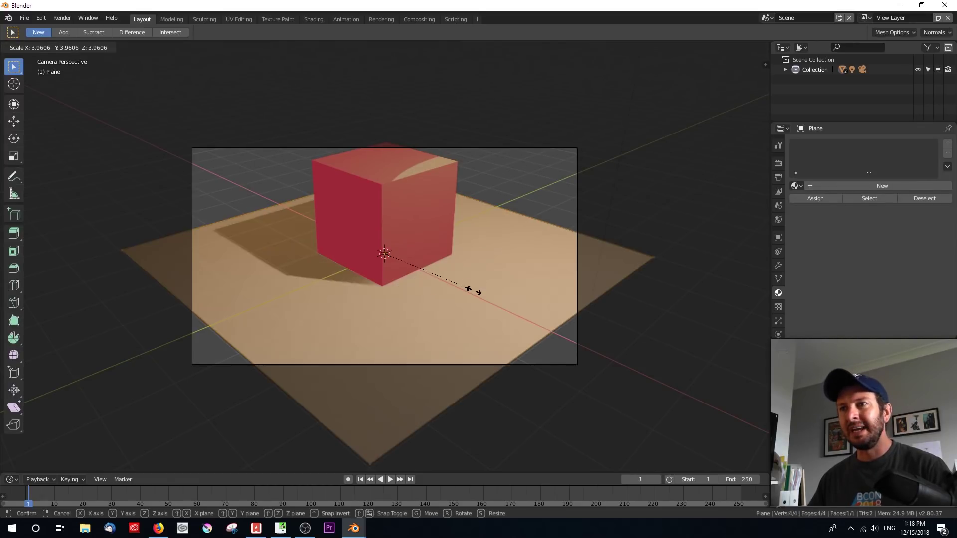
{"action": "left_click", "coordinate": [541, 323]}
{"action": "key", "text": "Tab"}
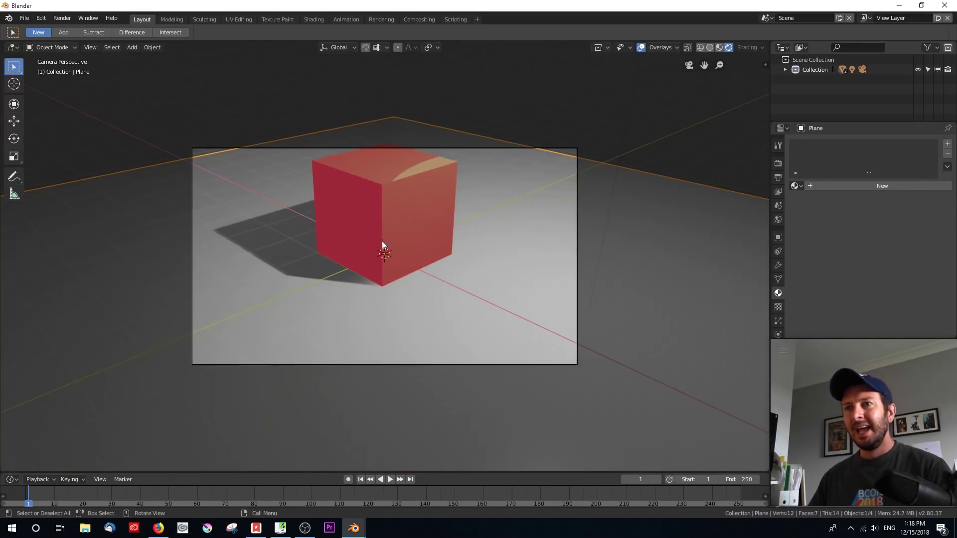
Move the cube along the Y axis to a new position.
{"action": "scroll", "coordinate": [383, 240], "scroll_direction": "down", "scroll_amount": 1}
{"action": "left_click", "coordinate": [389, 225]}
{"action": "key", "text": "g"}
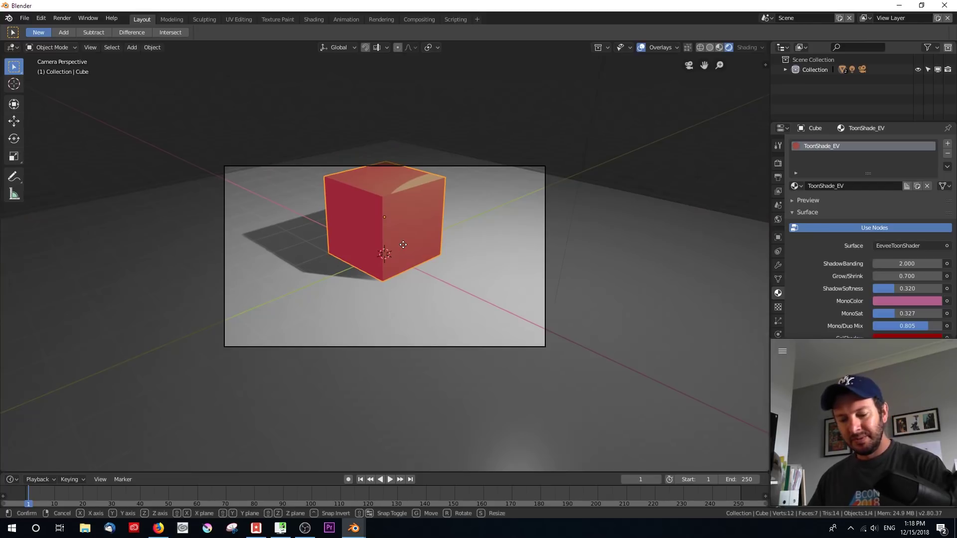
{"action": "key", "text": "y"}
{"action": "left_click", "coordinate": [463, 228]}
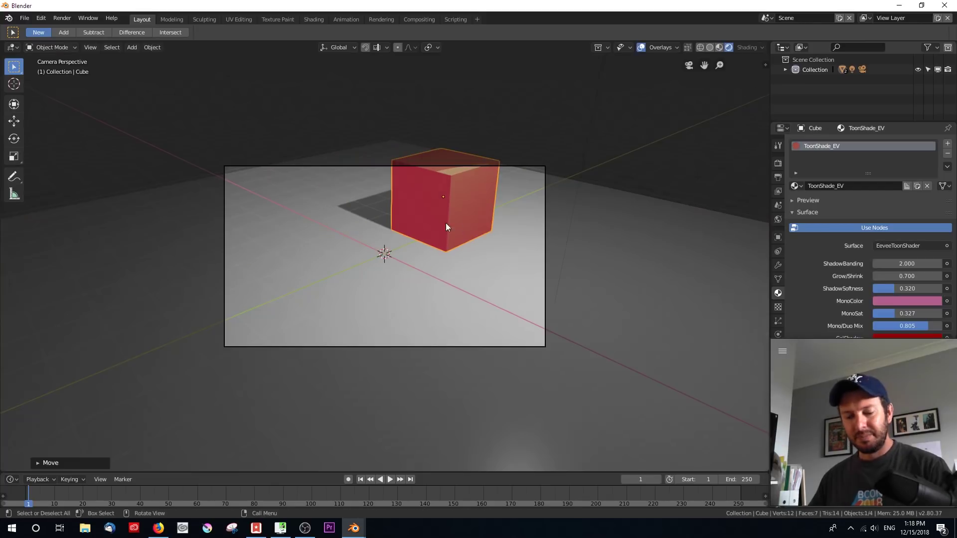
Add a UV sphere at the 3D cursor.
{"action": "key", "text": "shift+a"}
{"action": "mouse_move", "coordinate": [433, 232]}
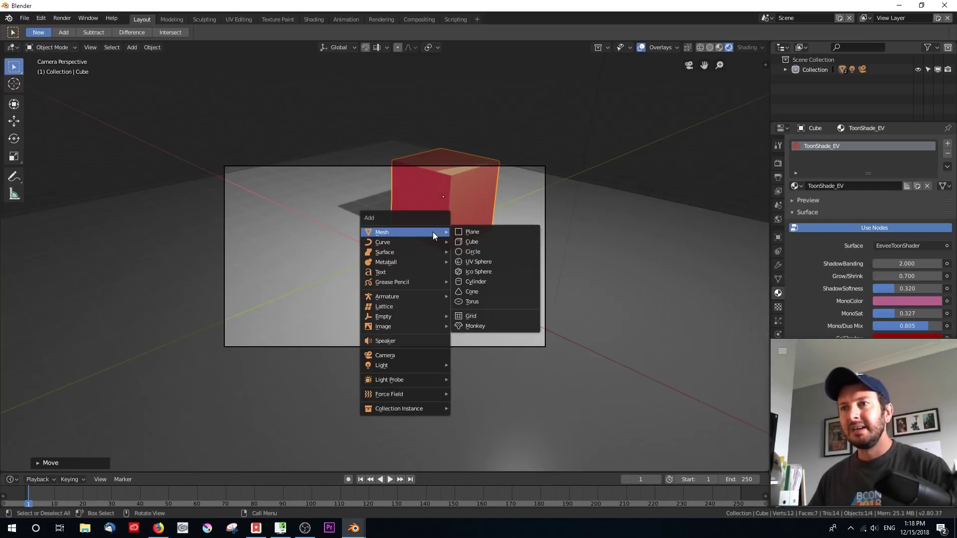
{"action": "left_click", "coordinate": [486, 262]}
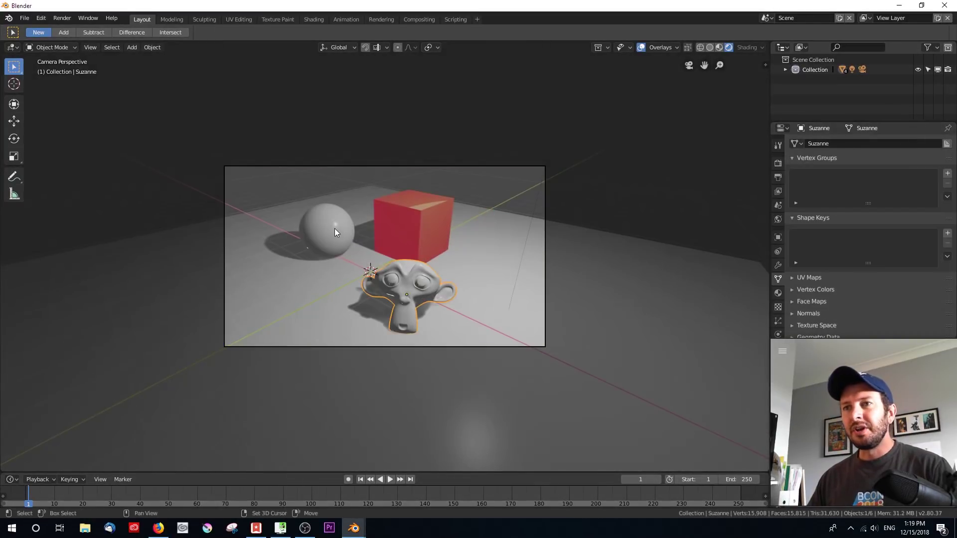
Link the cube's ToonShade_EV material to the sphere and floor with Ctrl+L Link Materials.
{"action": "left_click", "coordinate": [334, 229], "text": "shift"}
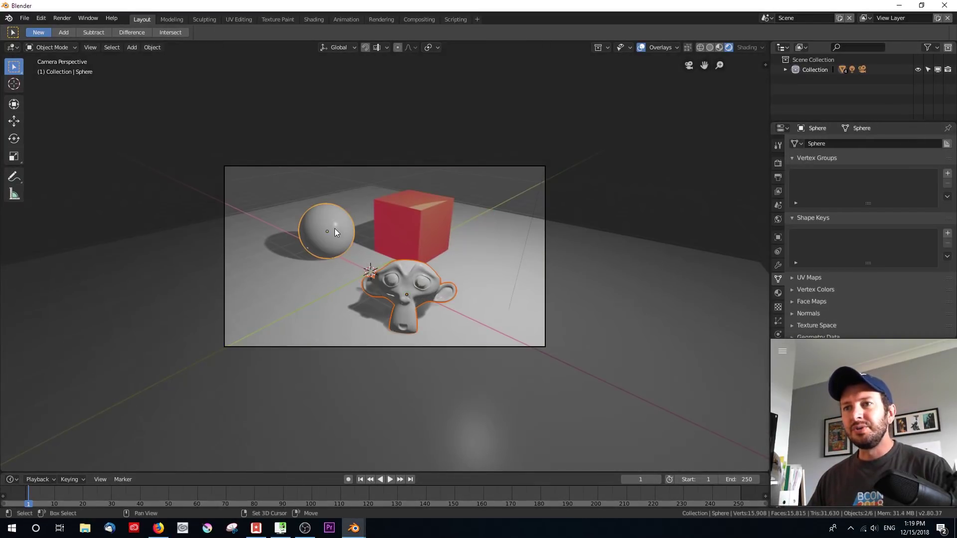
{"action": "left_click", "coordinate": [324, 306], "text": "shift"}
{"action": "left_click", "coordinate": [411, 224], "text": "shift"}
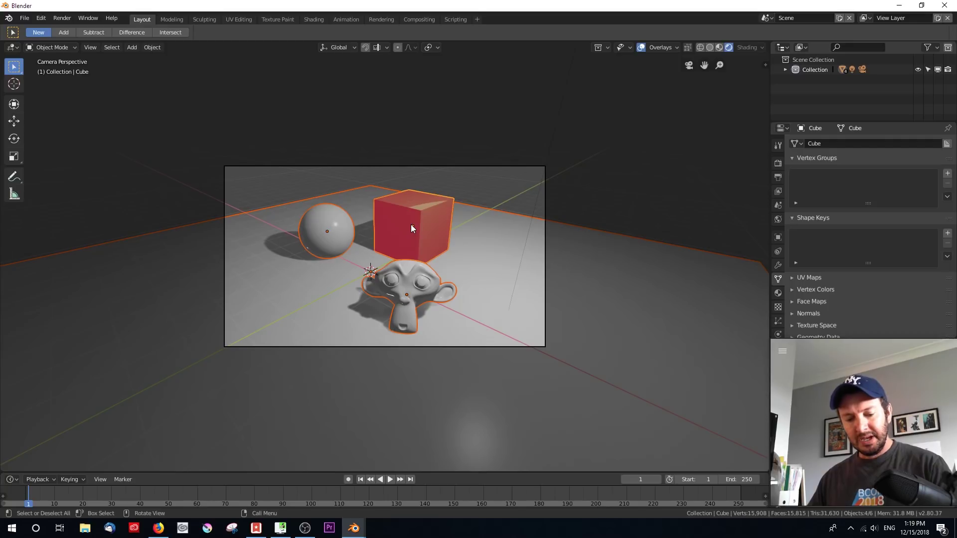
{"action": "key", "text": "ctrl+l"}
{"action": "left_click", "coordinate": [411, 225]}
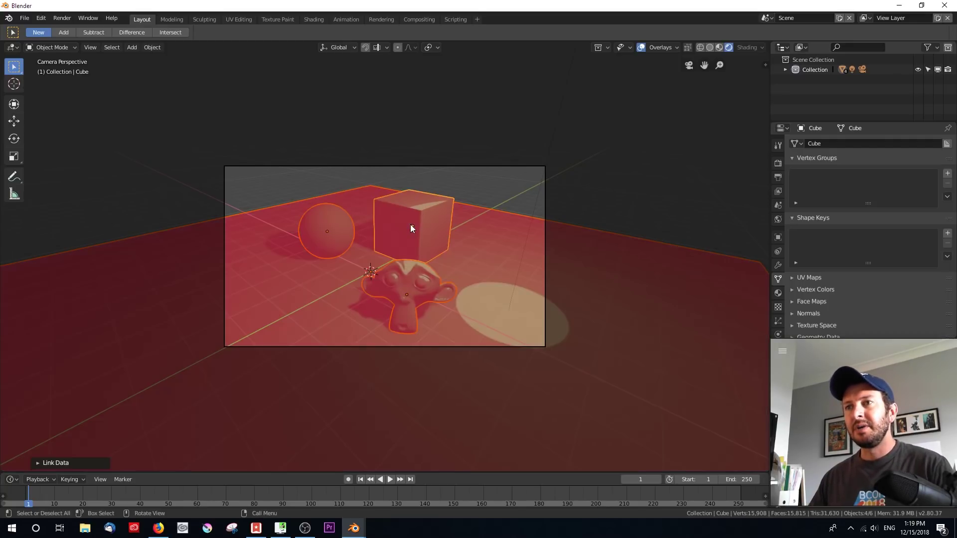
{"action": "left_click", "coordinate": [340, 237]}
{"action": "left_click", "coordinate": [418, 300]}
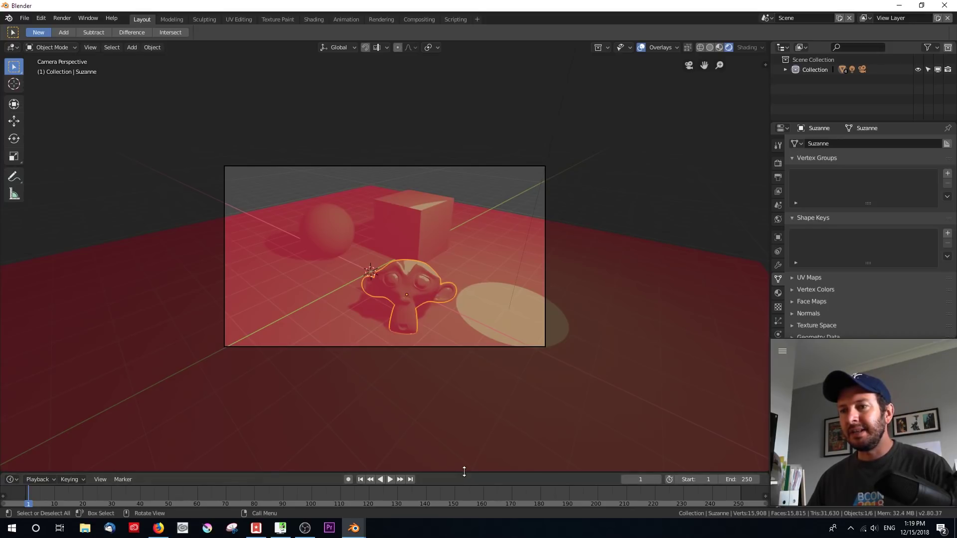
Enlarge the lower area into a Shader Editor framing the EeveeToonShader nodes, then use top view.
{"action": "left_click_drag", "start_coordinate": [464, 472], "coordinate": [462, 301]}
{"action": "left_click", "coordinate": [8, 308]}
{"action": "left_click", "coordinate": [35, 253]}
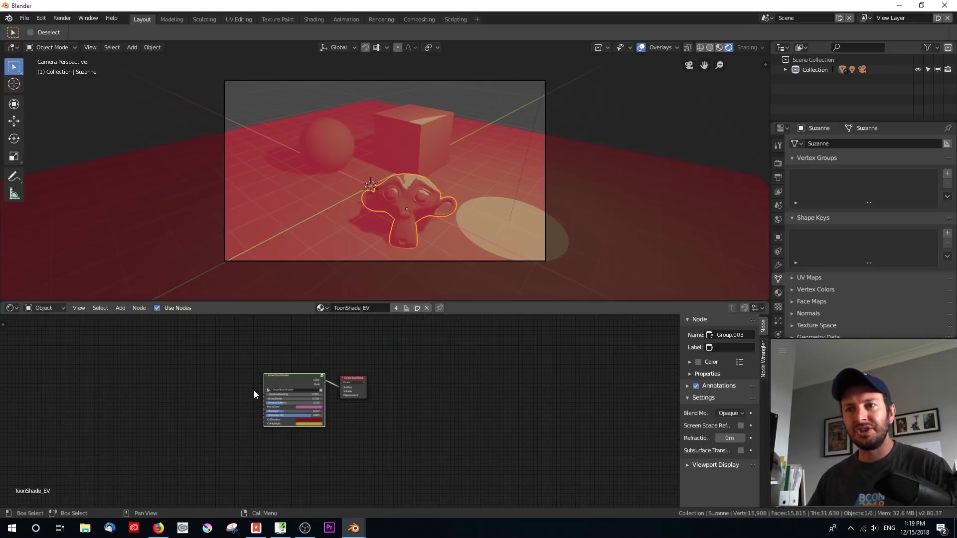
{"action": "scroll", "coordinate": [253, 391], "scroll_direction": "up", "scroll_amount": 4}
{"action": "middle_click_drag", "start_coordinate": [347, 404], "coordinate": [421, 434]}
{"action": "scroll", "coordinate": [424, 432], "scroll_direction": "up", "scroll_amount": 2}
{"action": "key", "text": "n"}
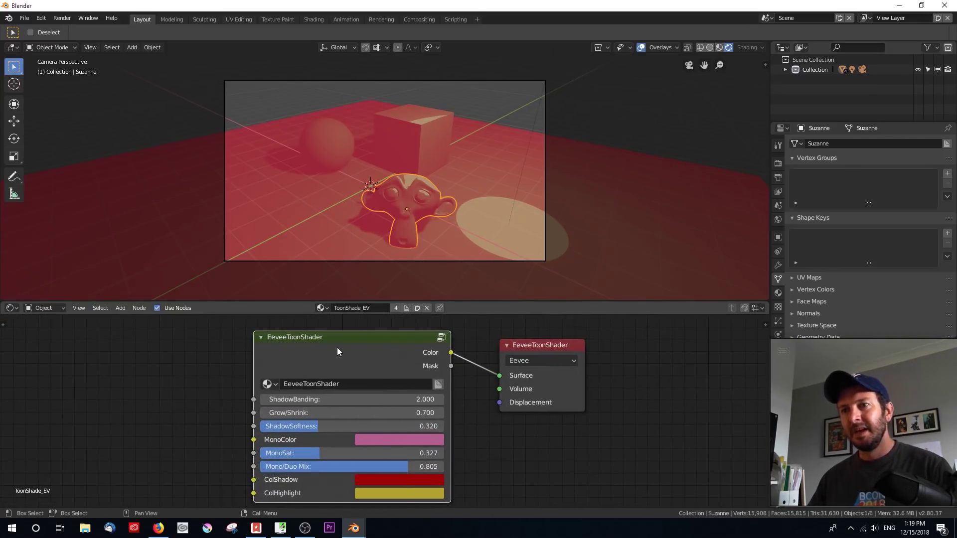
{"action": "left_click_drag", "start_coordinate": [346, 356], "coordinate": [335, 352]}
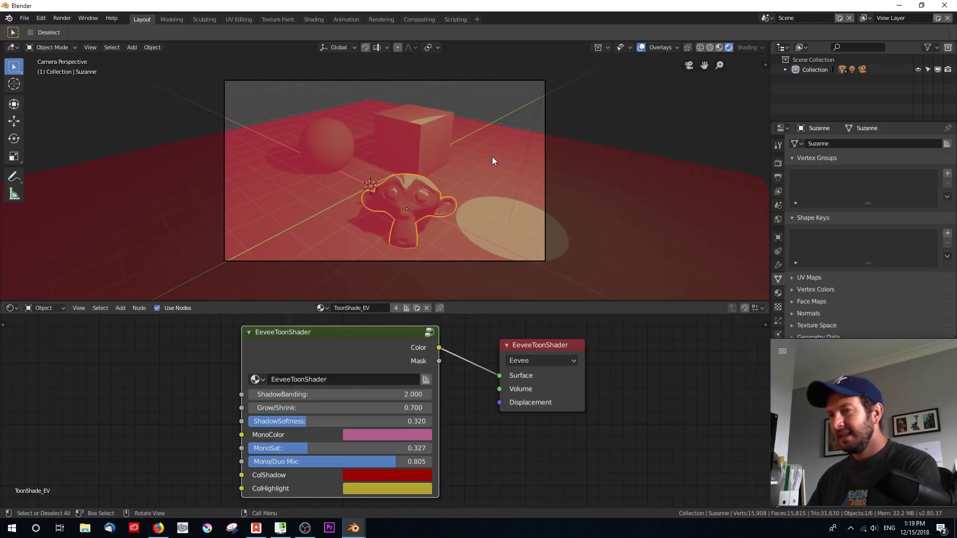
{"action": "key", "text": "KP_7"}
Turn the light into a spotlight and re-aim it toward the objects.
{"action": "left_click", "coordinate": [530, 135]}
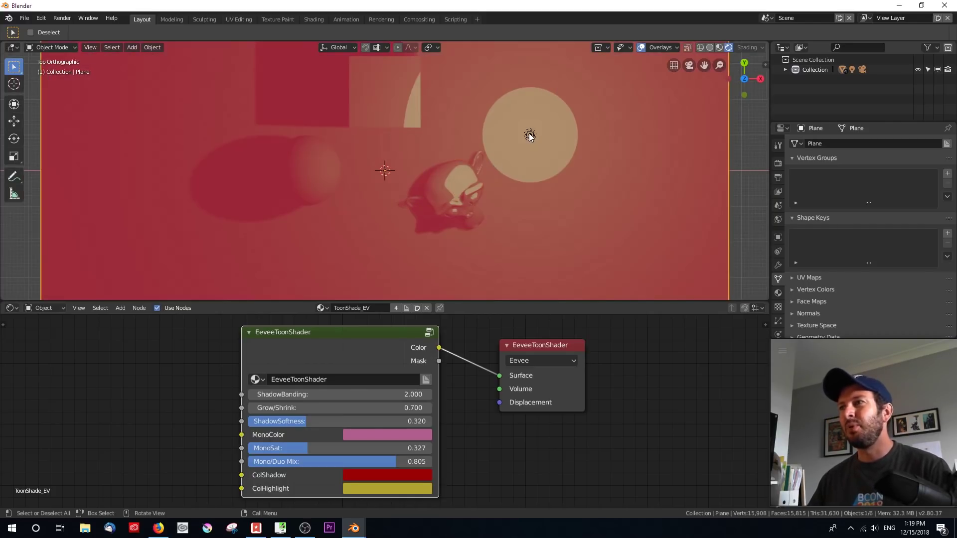
{"action": "left_click", "coordinate": [530, 136]}
{"action": "left_click", "coordinate": [881, 185]}
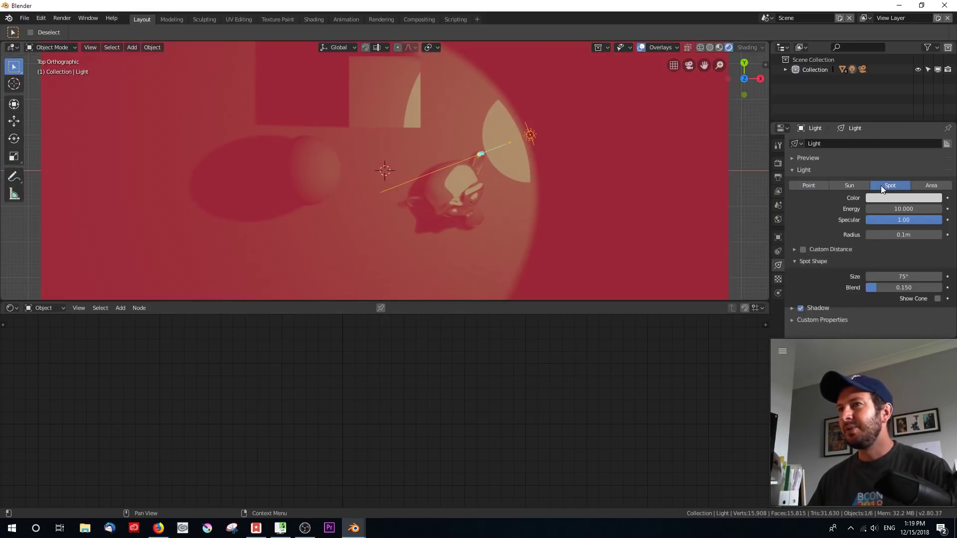
{"action": "scroll", "coordinate": [471, 157], "scroll_direction": "down", "scroll_amount": 4}
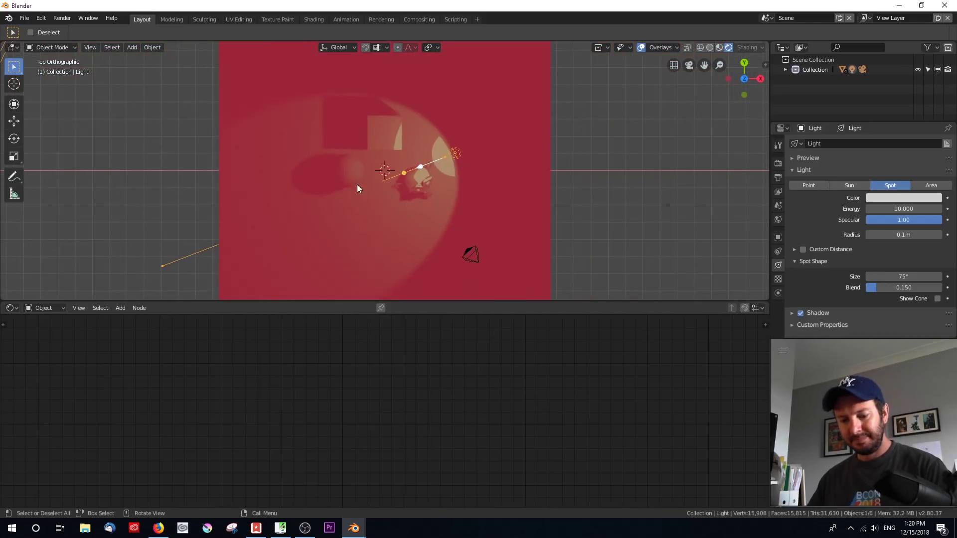
{"action": "left_click_drag", "start_coordinate": [420, 167], "coordinate": [463, 127]}
{"action": "key", "text": "g"}
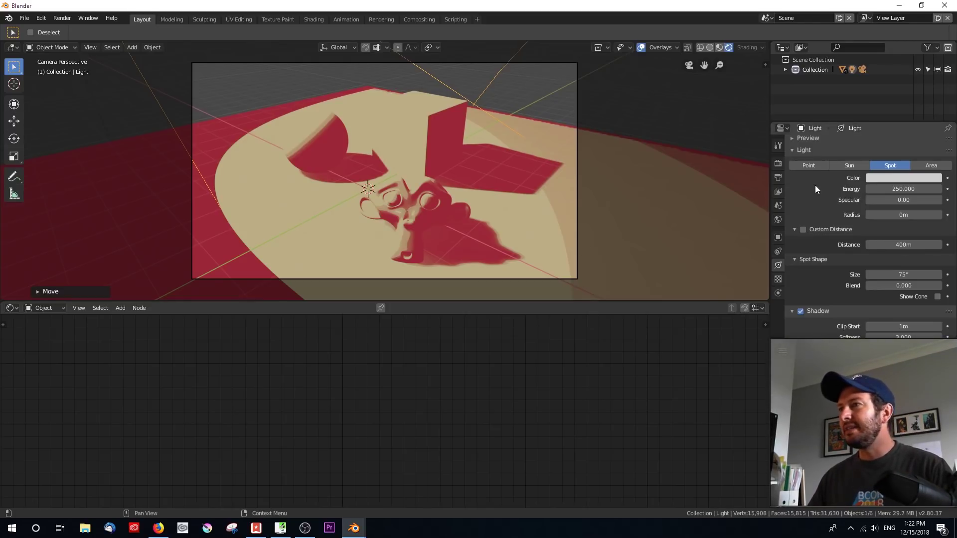
Set the spotlight's energy to 300.
{"action": "left_click", "coordinate": [901, 189]}
{"action": "type", "text": "100"}
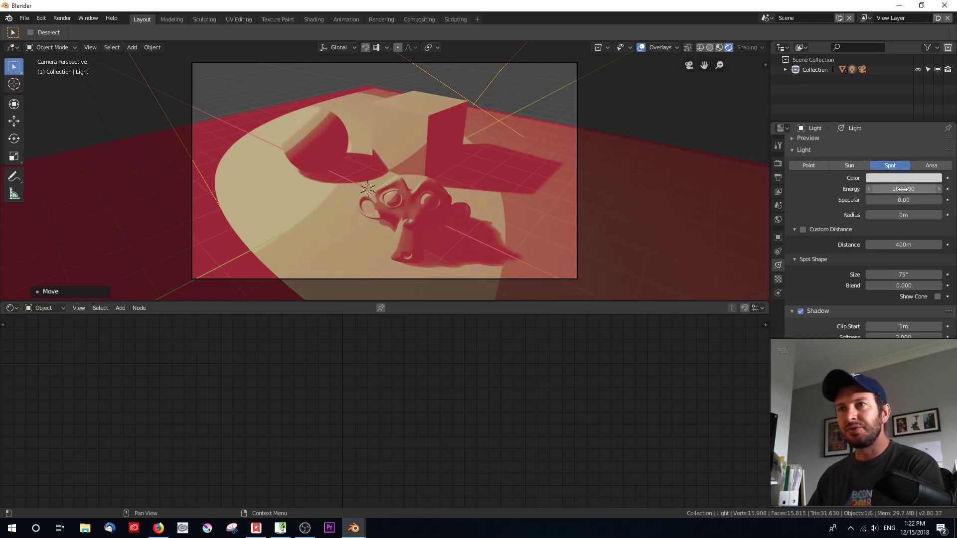
{"action": "key", "text": "Return"}
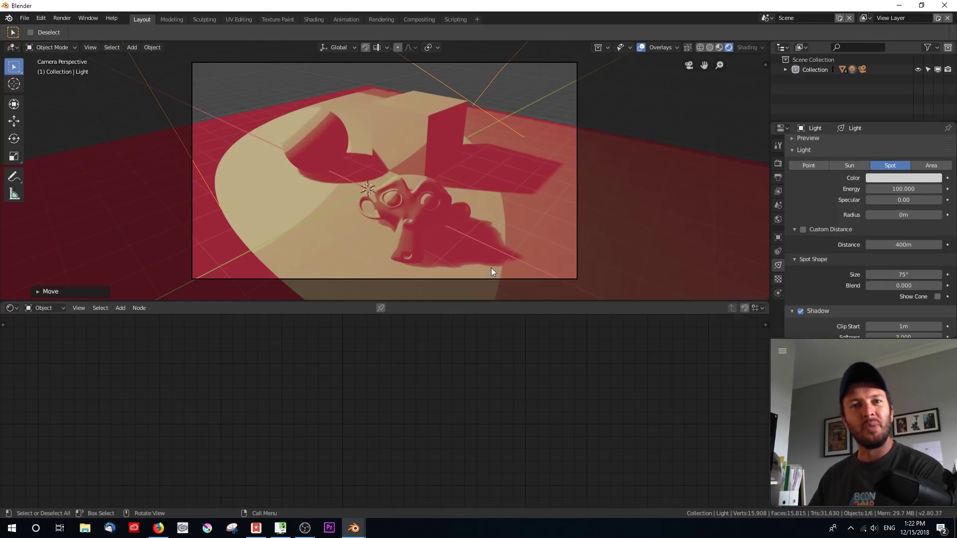
{"action": "left_click", "coordinate": [890, 189]}
{"action": "type", "text": "300"}
{"action": "key", "text": "Return"}
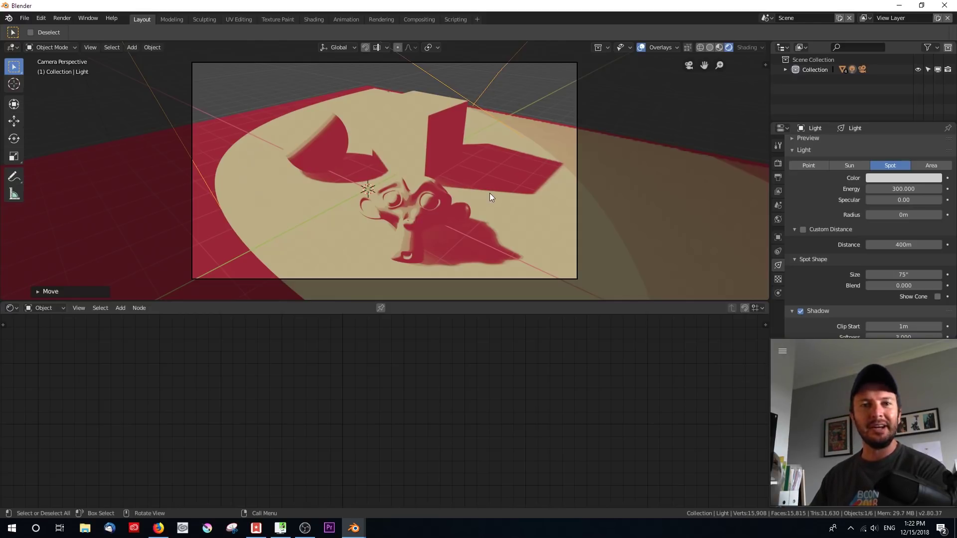
Set the spotlight's Blend to 1.000, keeping its 75° size.
{"action": "left_click", "coordinate": [843, 229]}
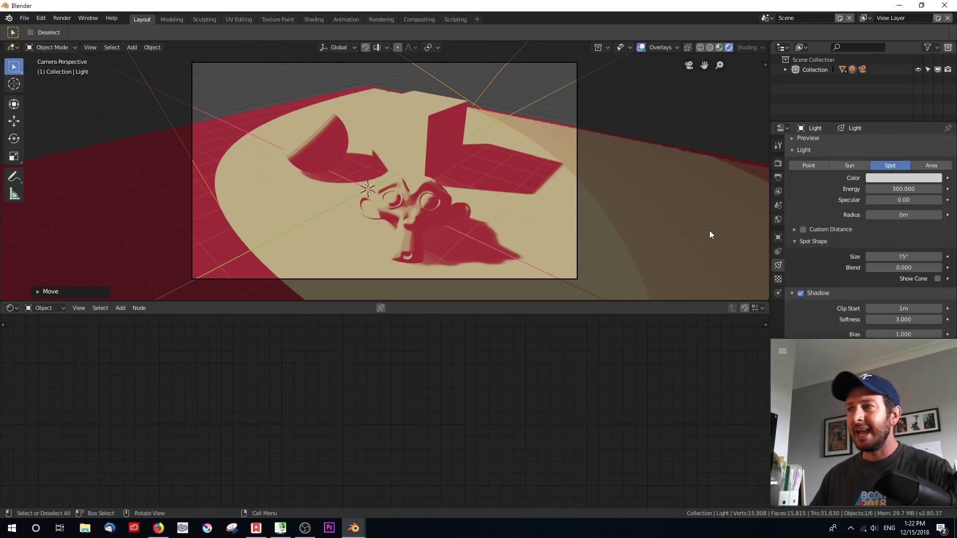
{"action": "mouse_move", "coordinate": [922, 257]}
{"action": "left_mouse_down"}
{"action": "mouse_move", "coordinate": [868, 256]}
{"action": "mouse_move", "coordinate": [953, 256]}
{"action": "mouse_move", "coordinate": [933, 256]}
{"action": "left_mouse_up"}
{"action": "key", "text": "Escape"}
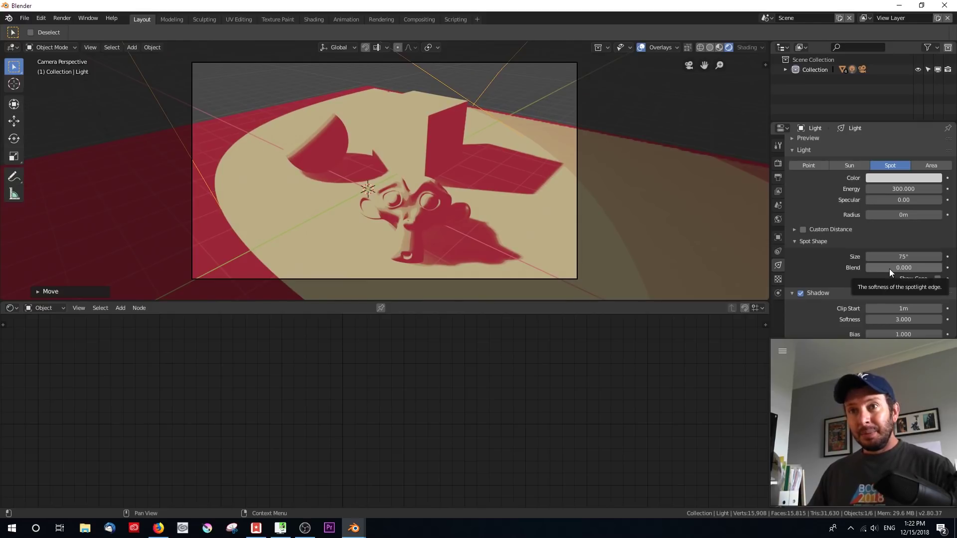
{"action": "left_click_drag", "start_coordinate": [888, 269], "coordinate": [927, 268]}
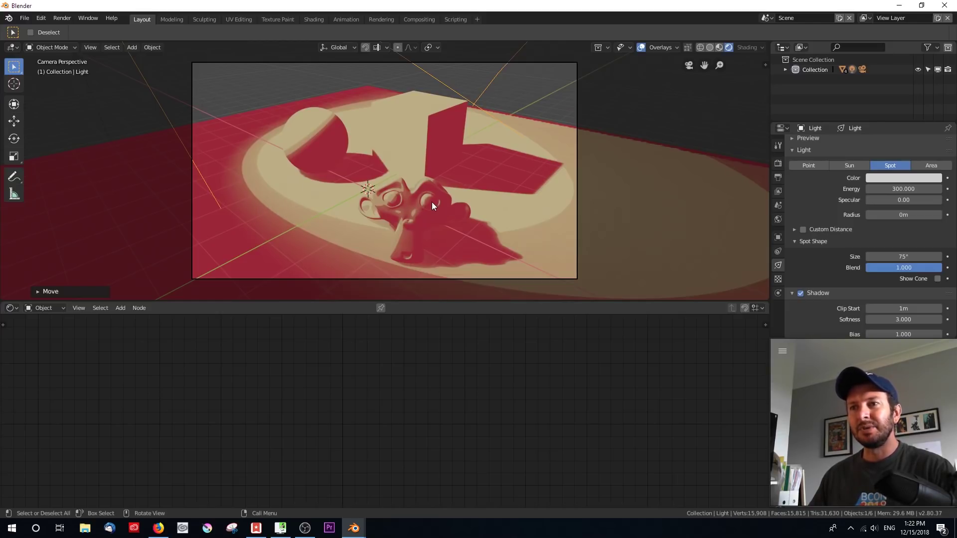
{"action": "left_click", "coordinate": [406, 199]}
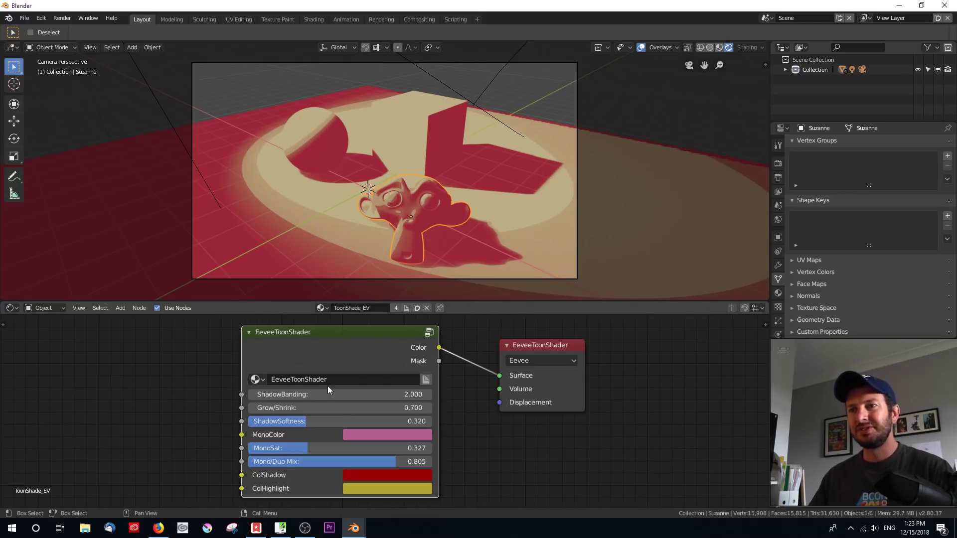
Set ShadowSoftness 0, MonoSat 1, Mono/Duo Mix 0 and Grow/Shrink 0.5.
{"action": "mouse_move", "coordinate": [322, 424]}
{"action": "left_mouse_down"}
{"action": "mouse_move", "coordinate": [279, 424]}
{"action": "mouse_move", "coordinate": [359, 449]}
{"action": "mouse_move", "coordinate": [432, 448]}
{"action": "left_mouse_up"}
{"action": "mouse_move", "coordinate": [357, 462]}
{"action": "left_mouse_down"}
{"action": "mouse_move", "coordinate": [432, 462]}
{"action": "mouse_move", "coordinate": [250, 462]}
{"action": "left_mouse_up"}
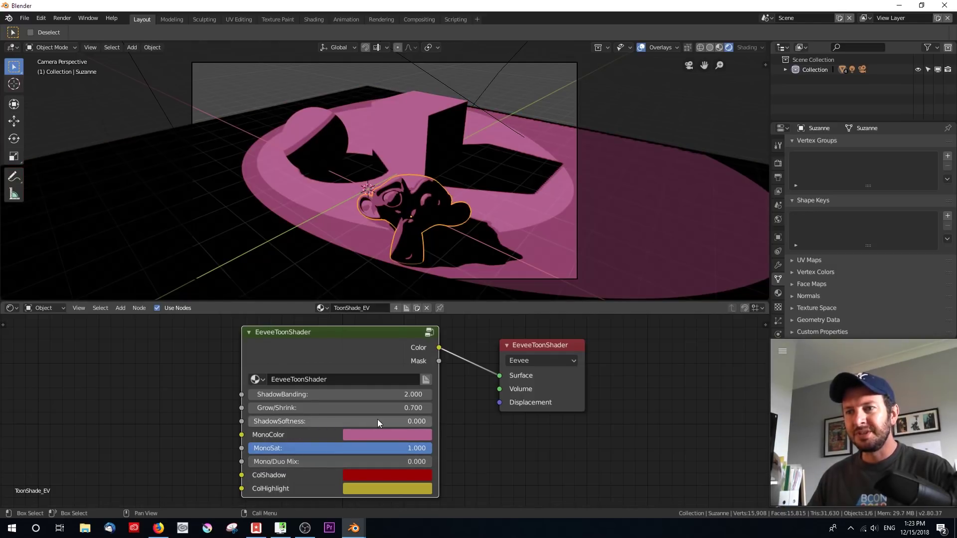
{"action": "left_click", "coordinate": [364, 408]}
{"action": "type", "text": ".5"}
{"action": "key", "text": "Return"}
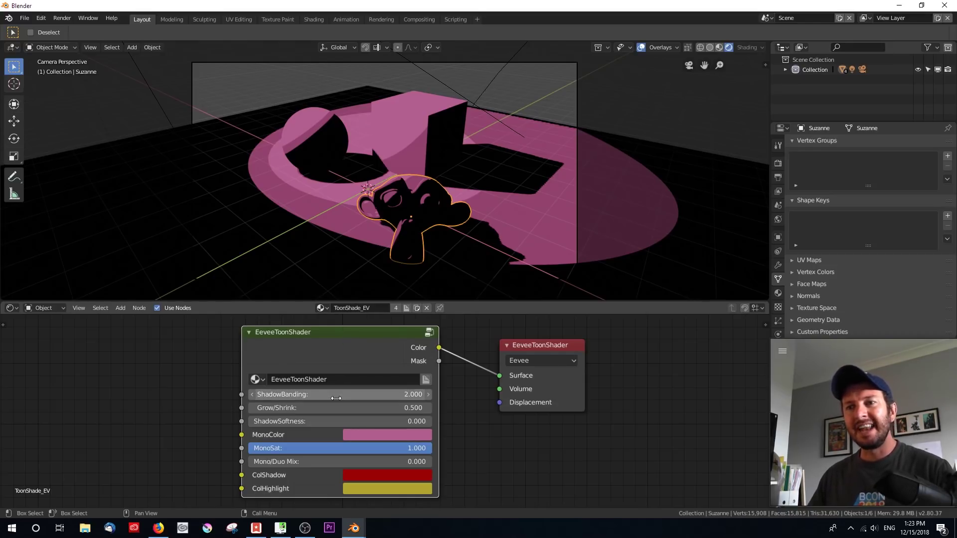
Set ShadowBanding to 1 for a single shadow band.
{"action": "left_click", "coordinate": [404, 395]}
{"action": "type", "text": "1"}
{"action": "key", "text": "Return"}
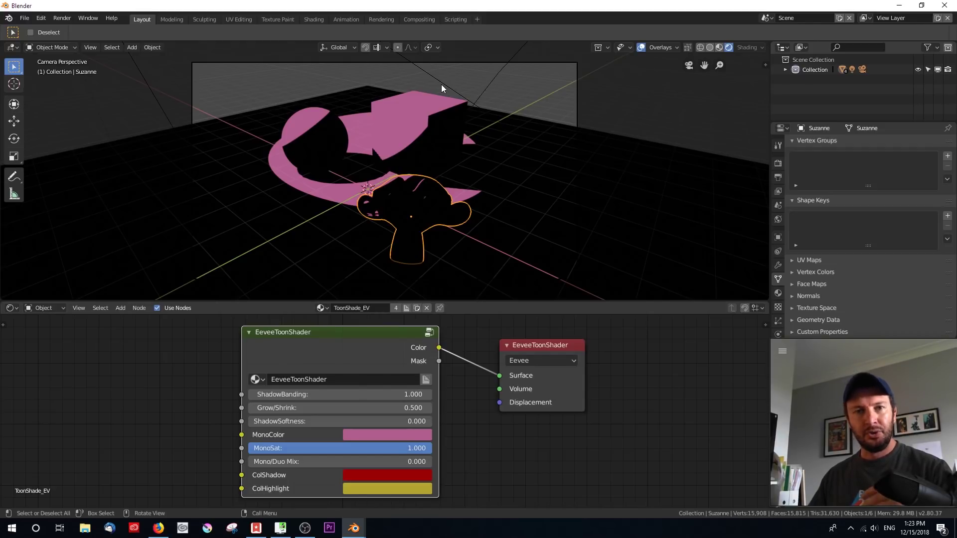
Step Grow/Shrink up to 1.0, down to 0, then back up to 1.0.
{"action": "left_click", "coordinate": [428, 408]}
{"action": "left_click", "coordinate": [428, 408]}
{"action": "left_click", "coordinate": [428, 408]}
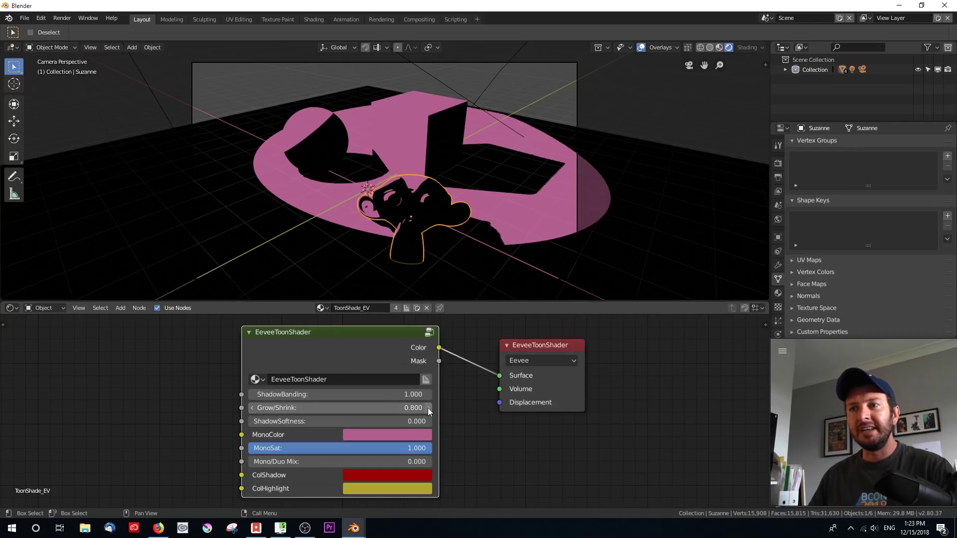
{"action": "left_click", "coordinate": [427, 408]}
{"action": "left_click", "coordinate": [428, 408]}
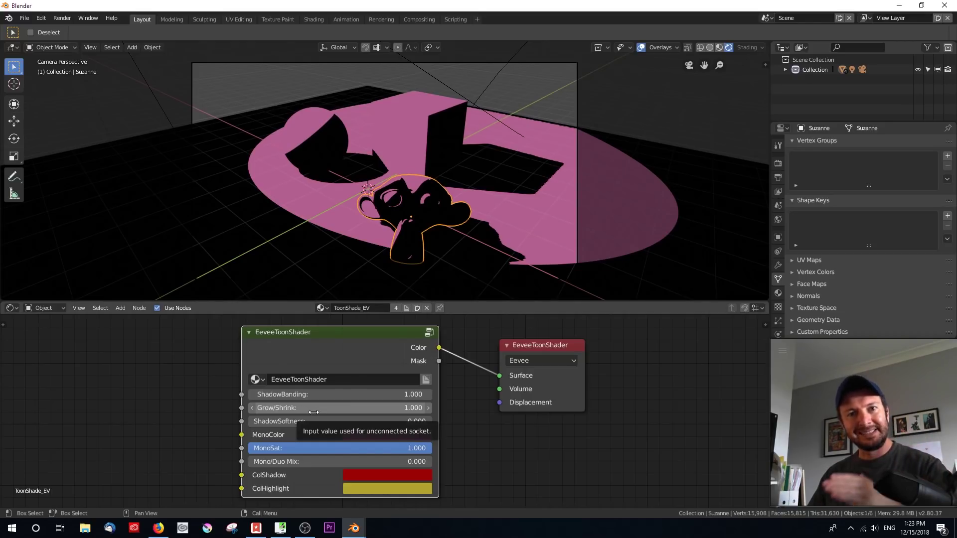
{"action": "left_click", "coordinate": [252, 408]}
{"action": "left_click", "coordinate": [253, 408]}
{"action": "left_click", "coordinate": [253, 408]}
{"action": "left_click", "coordinate": [253, 408]}
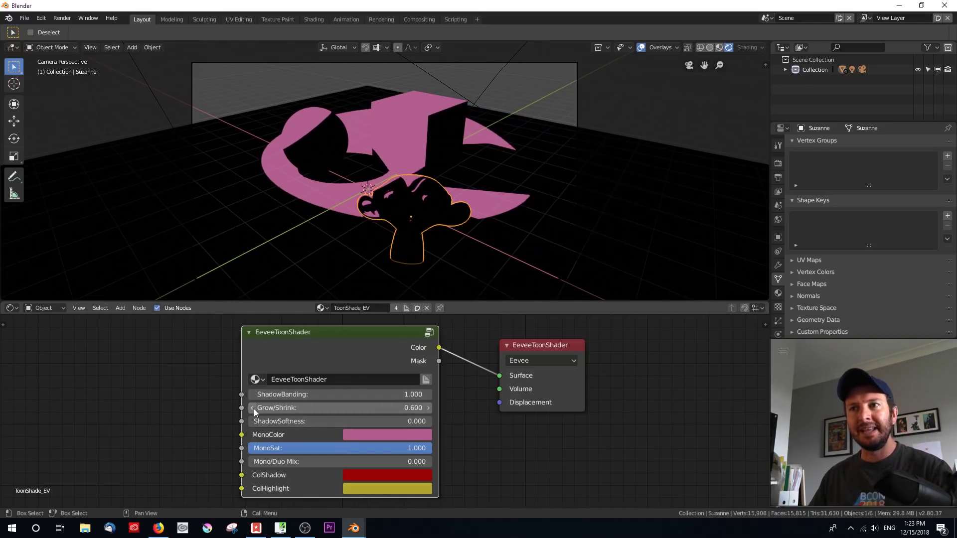
{"action": "left_click", "coordinate": [252, 408]}
{"action": "left_click", "coordinate": [253, 408]}
{"action": "left_click", "coordinate": [252, 408]}
{"action": "left_click", "coordinate": [253, 408]}
{"action": "left_click", "coordinate": [253, 408]}
{"action": "left_click", "coordinate": [253, 408]}
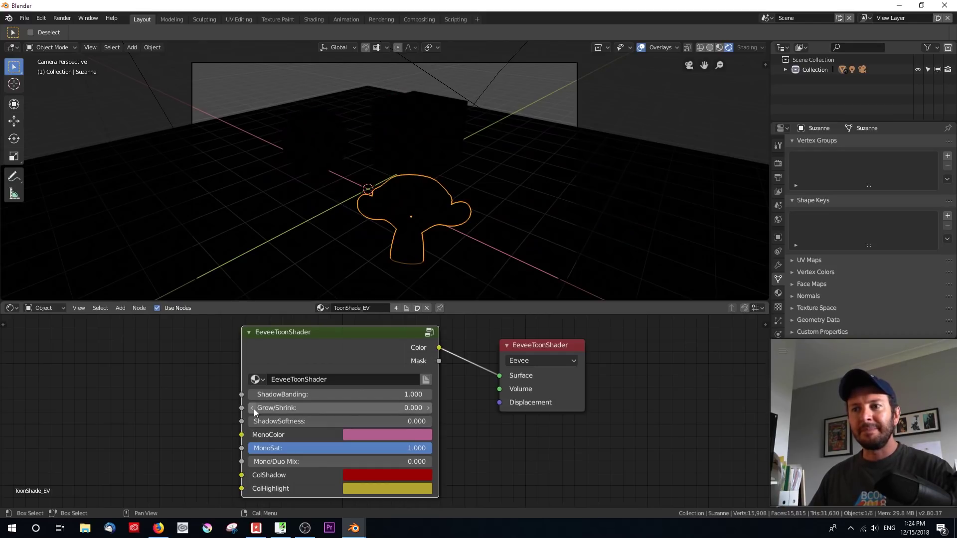
{"action": "left_click", "coordinate": [427, 408]}
{"action": "left_click", "coordinate": [427, 408]}
{"action": "left_click", "coordinate": [428, 408]}
{"action": "left_click", "coordinate": [427, 408]}
{"action": "left_click", "coordinate": [427, 408]}
{"action": "left_click", "coordinate": [427, 408]}
{"action": "left_click", "coordinate": [428, 408]}
{"action": "left_click", "coordinate": [428, 408]}
{"action": "left_click", "coordinate": [427, 408]}
{"action": "left_click", "coordinate": [428, 407]}
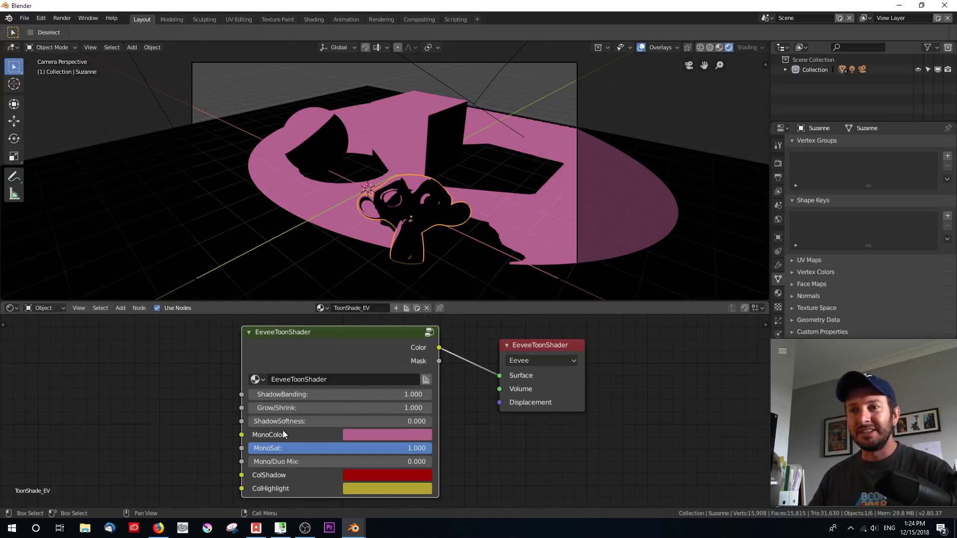
Set the toon ShadowSoftness to 0.3.
{"action": "mouse_move", "coordinate": [272, 426]}
{"action": "left_mouse_down"}
{"action": "mouse_move", "coordinate": [449, 425]}
{"action": "mouse_move", "coordinate": [254, 421]}
{"action": "left_mouse_up"}
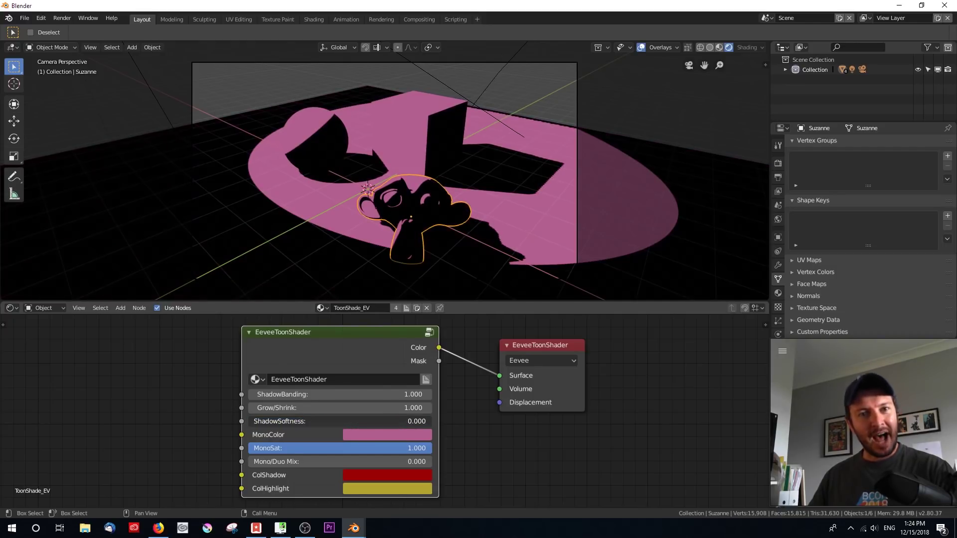
{"action": "left_click_drag", "start_coordinate": [254, 421], "coordinate": [309, 421]}
{"action": "left_click", "coordinate": [409, 422]}
{"action": "type", "text": ".3"}
{"action": "key", "text": "Return"}
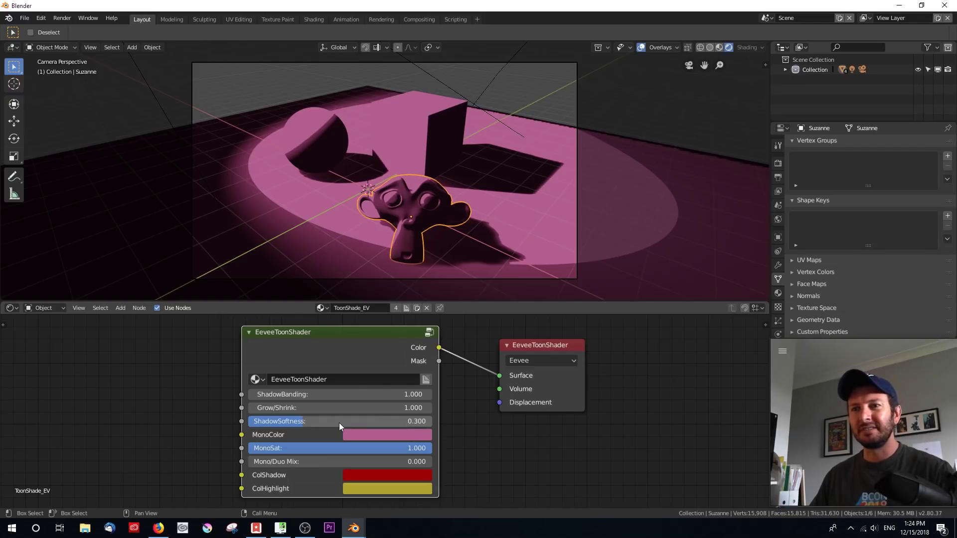
Set ShadowBanding to 3 shadow bands.
{"action": "left_click", "coordinate": [389, 396]}
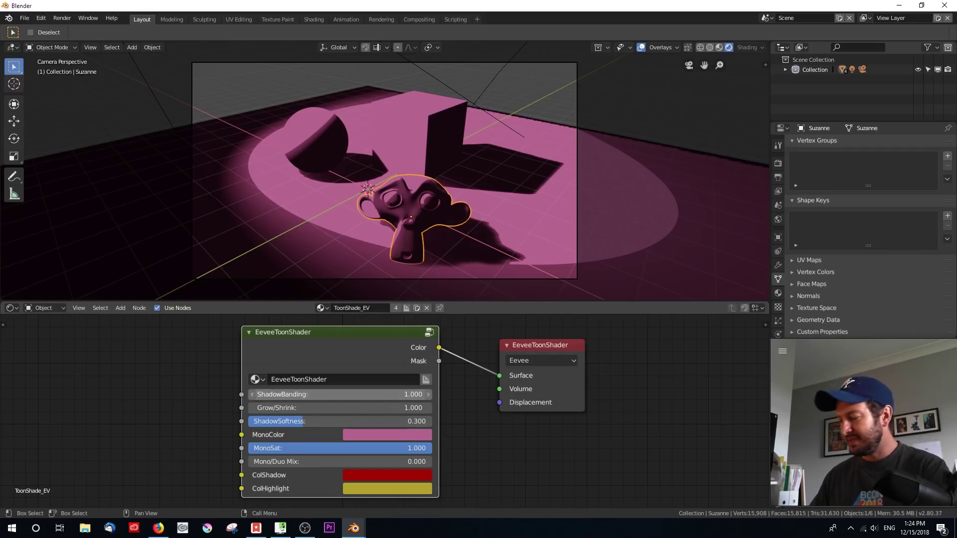
{"action": "type", "text": "2"}
{"action": "key", "text": "Return"}
{"action": "left_click", "coordinate": [389, 397]}
{"action": "type", "text": "3"}
{"action": "key", "text": "Return"}
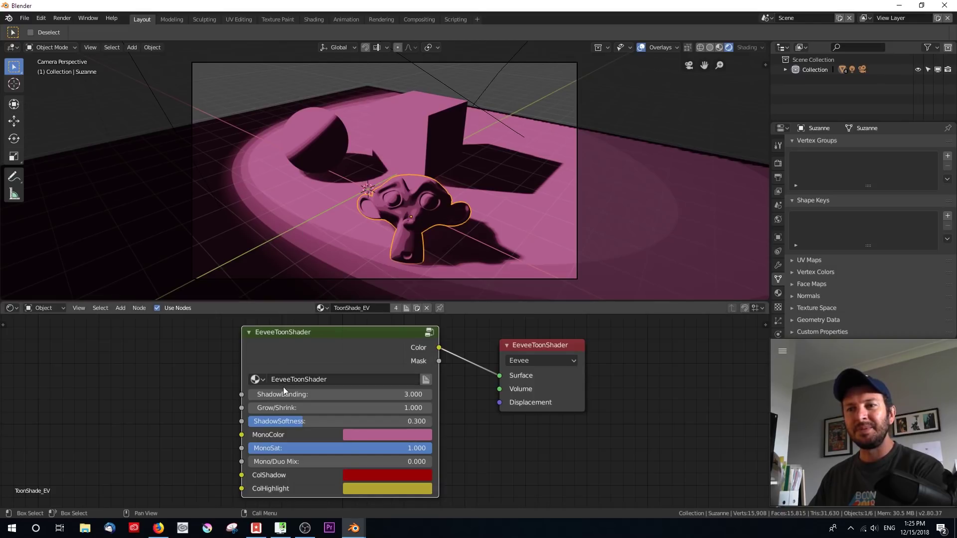
Lower Grow/Shrink to 0.300.
{"action": "left_click", "coordinate": [252, 408]}
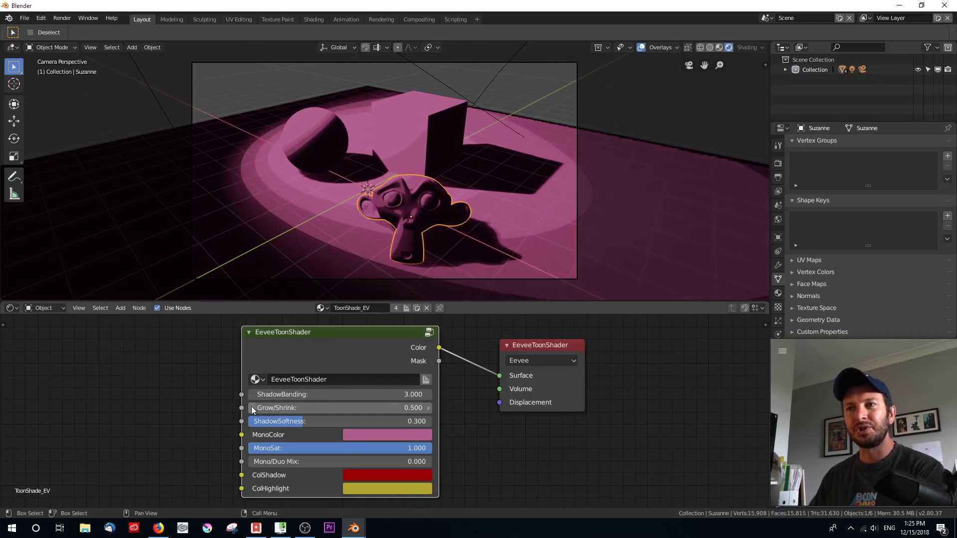
{"action": "left_click", "coordinate": [252, 408]}
{"action": "left_click", "coordinate": [251, 408]}
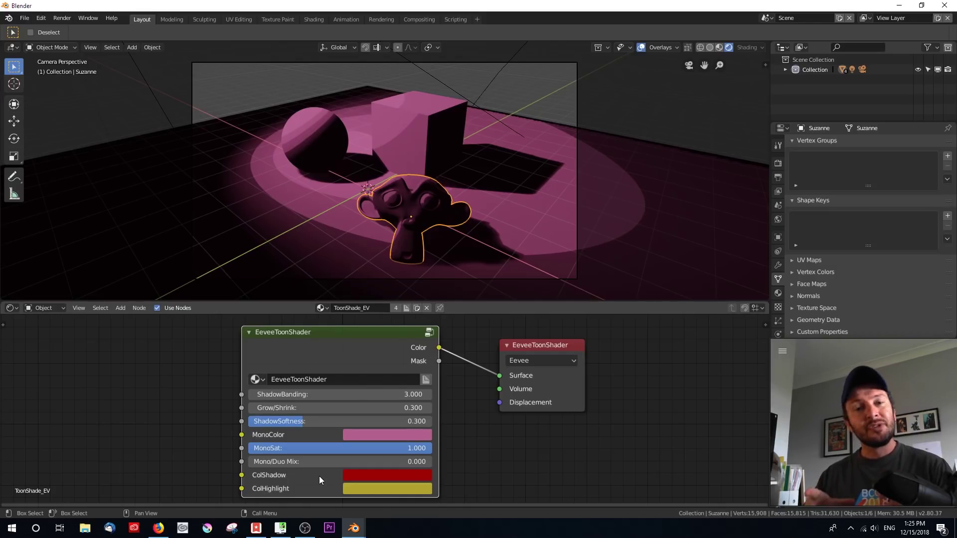
Shift the MonoColor hue, set MonoSat to 0.758 and Mono/Duo Mix to 1.000.
{"action": "left_click", "coordinate": [364, 435]}
{"action": "mouse_move", "coordinate": [378, 331]}
{"action": "left_mouse_down"}
{"action": "mouse_move", "coordinate": [355, 322]}
{"action": "mouse_move", "coordinate": [359, 274]}
{"action": "mouse_move", "coordinate": [425, 285]}
{"action": "mouse_move", "coordinate": [425, 325]}
{"action": "left_mouse_up"}
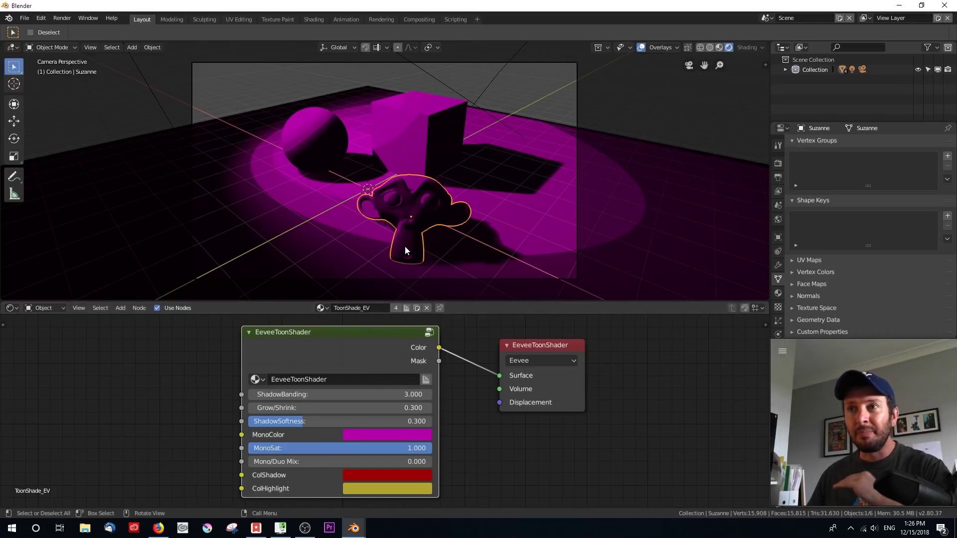
{"action": "left_click_drag", "start_coordinate": [402, 448], "coordinate": [219, 448]}
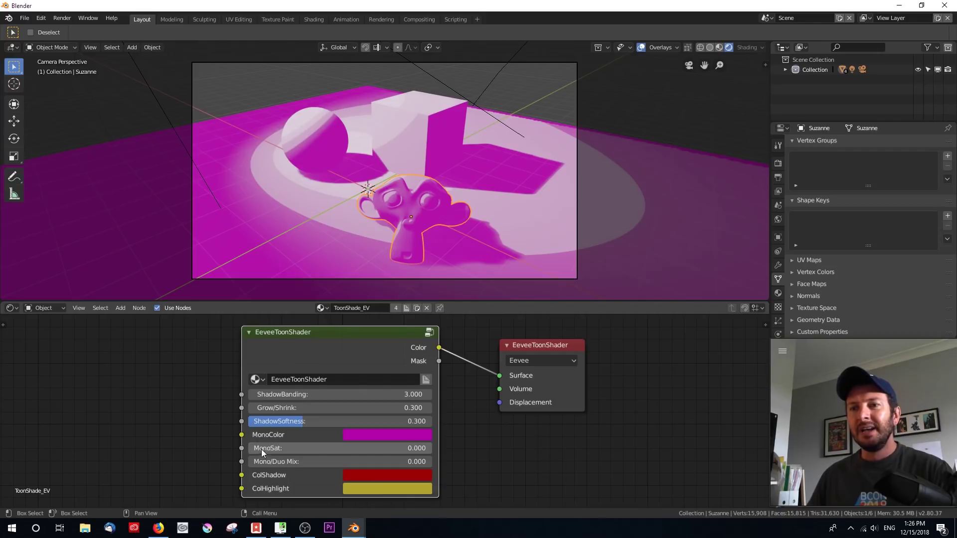
{"action": "left_click_drag", "start_coordinate": [266, 453], "coordinate": [432, 453]}
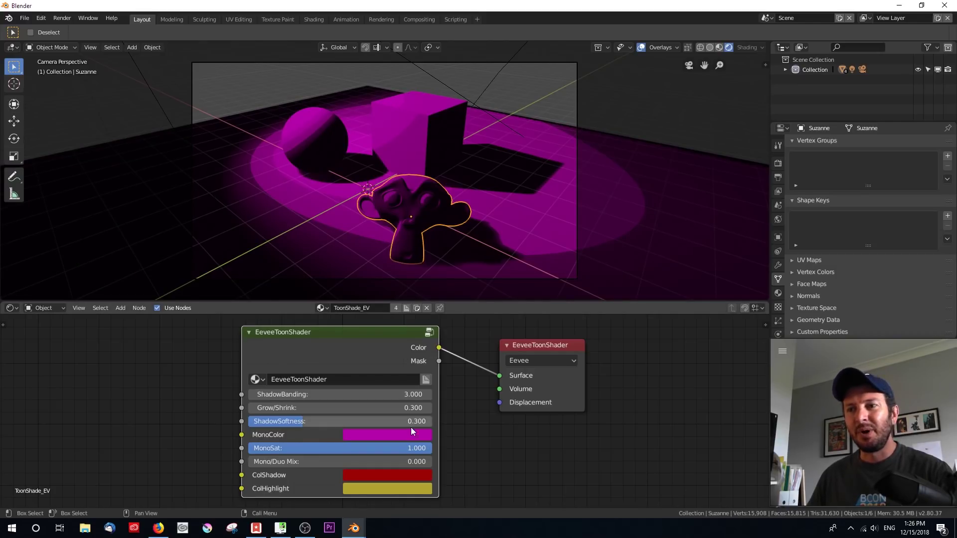
{"action": "left_click_drag", "start_coordinate": [419, 448], "coordinate": [389, 447]}
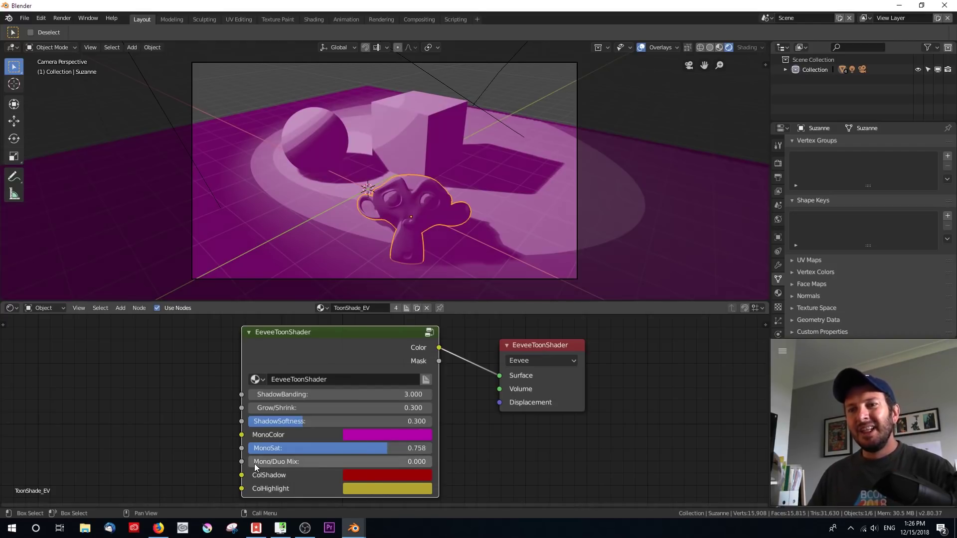
{"action": "left_click_drag", "start_coordinate": [256, 462], "coordinate": [433, 462]}
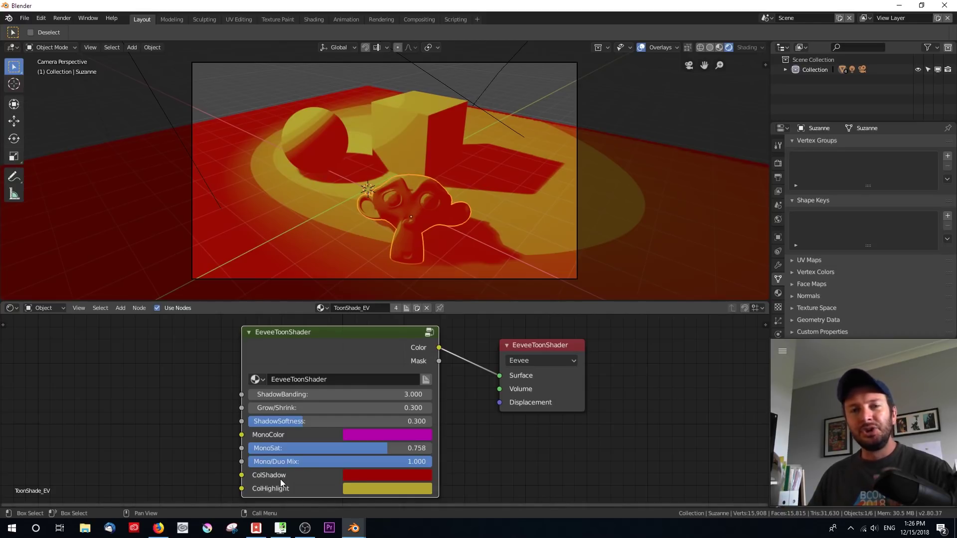
Make the toon highlight colour cyan and the shadow colour dark purple.
{"action": "left_click", "coordinate": [379, 492]}
{"action": "left_click_drag", "start_coordinate": [392, 367], "coordinate": [402, 314]}
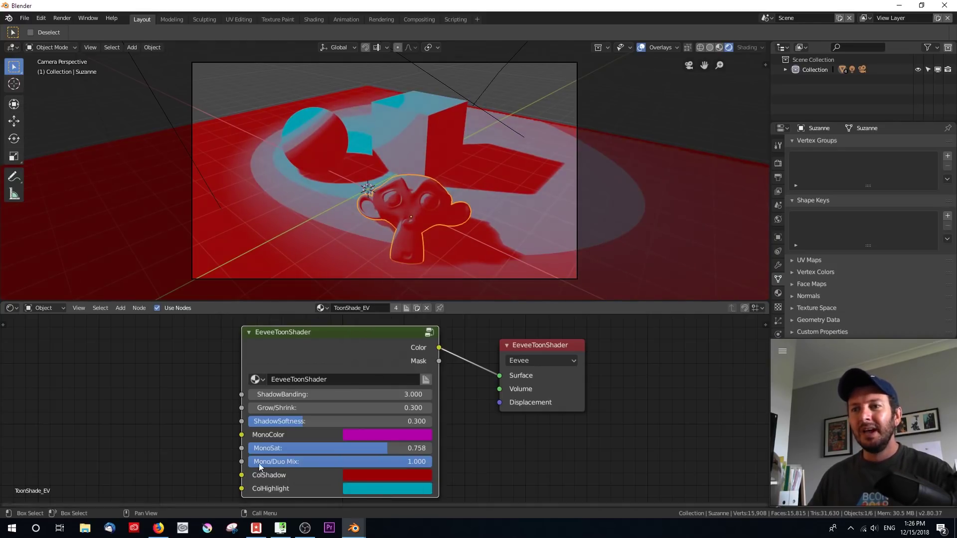
{"action": "left_click", "coordinate": [380, 476]}
{"action": "mouse_move", "coordinate": [413, 359]}
{"action": "left_mouse_down"}
{"action": "mouse_move", "coordinate": [433, 347]}
{"action": "mouse_move", "coordinate": [420, 381]}
{"action": "left_mouse_up"}
{"action": "left_click_drag", "start_coordinate": [448, 338], "coordinate": [448, 367]}
{"action": "left_click_drag", "start_coordinate": [410, 351], "coordinate": [447, 360]}
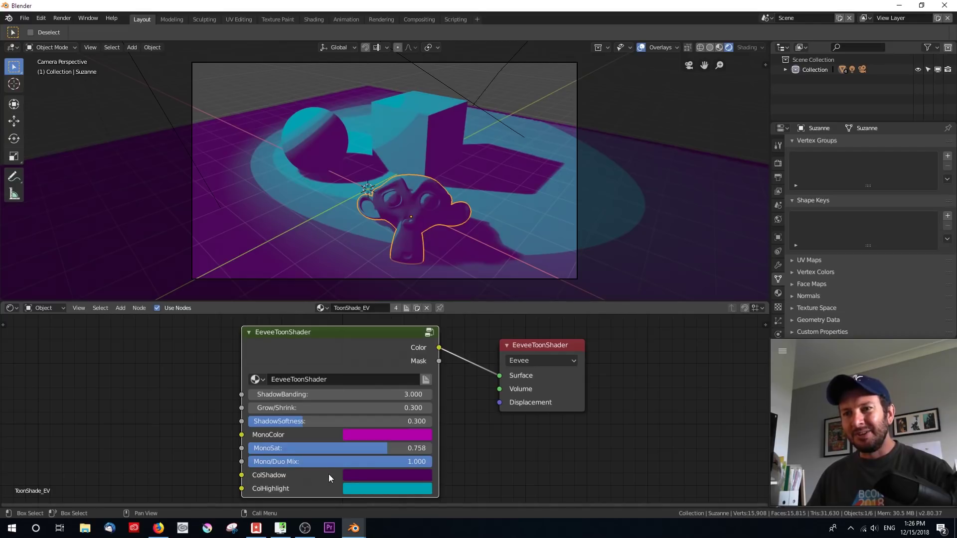
Set Mono/Duo Mix to 0.491, MonoSat to 0.816 and ShadowSoftness to 0.505.
{"action": "mouse_move", "coordinate": [389, 462]}
{"action": "left_mouse_down"}
{"action": "mouse_move", "coordinate": [316, 462]}
{"action": "mouse_move", "coordinate": [324, 448]}
{"action": "mouse_move", "coordinate": [231, 448]}
{"action": "left_mouse_up"}
{"action": "left_click_drag", "start_coordinate": [298, 448], "coordinate": [397, 448]}
{"action": "mouse_move", "coordinate": [319, 422]}
{"action": "left_mouse_down"}
{"action": "mouse_move", "coordinate": [292, 422]}
{"action": "mouse_move", "coordinate": [389, 422]}
{"action": "mouse_move", "coordinate": [329, 421]}
{"action": "mouse_move", "coordinate": [350, 421]}
{"action": "mouse_move", "coordinate": [341, 422]}
{"action": "left_mouse_up"}
{"action": "mouse_move", "coordinate": [317, 462]}
{"action": "left_mouse_down"}
{"action": "mouse_move", "coordinate": [351, 462]}
{"action": "mouse_move", "coordinate": [342, 461]}
{"action": "left_mouse_up"}
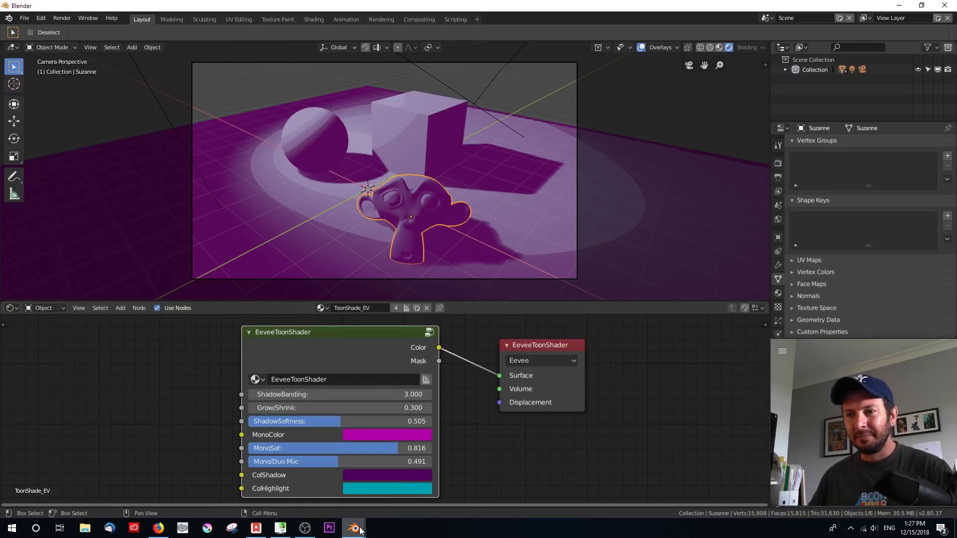
Bring the EeveeComicToon_LineTest.blend pod window forward and open its scene selector.
{"action": "mouse_move", "coordinate": [354, 528]}
{"action": "left_click", "coordinate": [312, 491]}
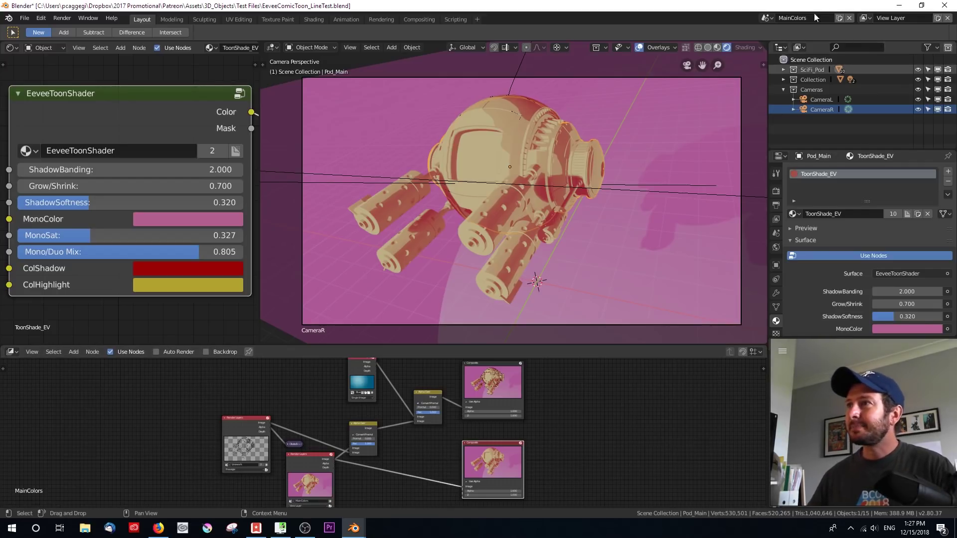
{"action": "left_click", "coordinate": [766, 18]}
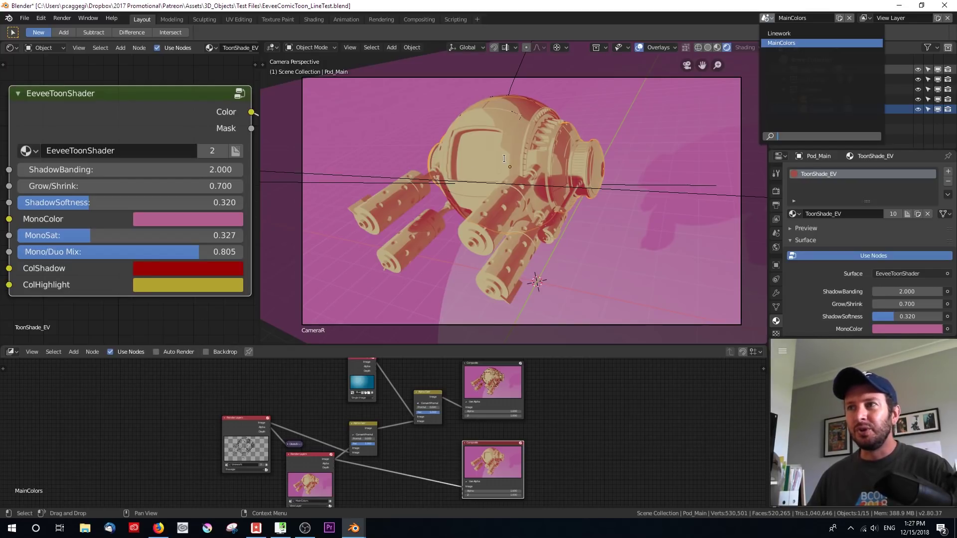
Switch to the Linework scene and set the viewport to Solid shading.
{"action": "left_click", "coordinate": [789, 33]}
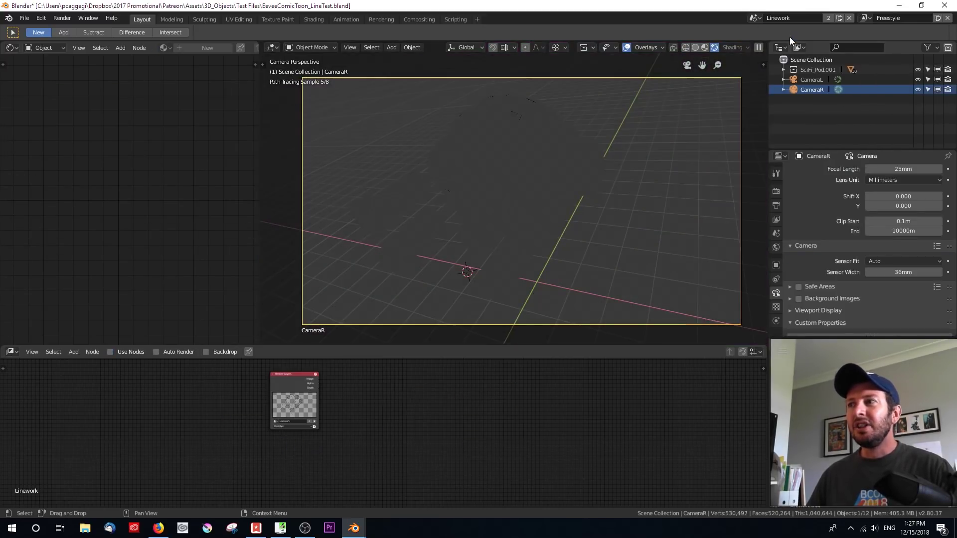
{"action": "key", "text": "z"}
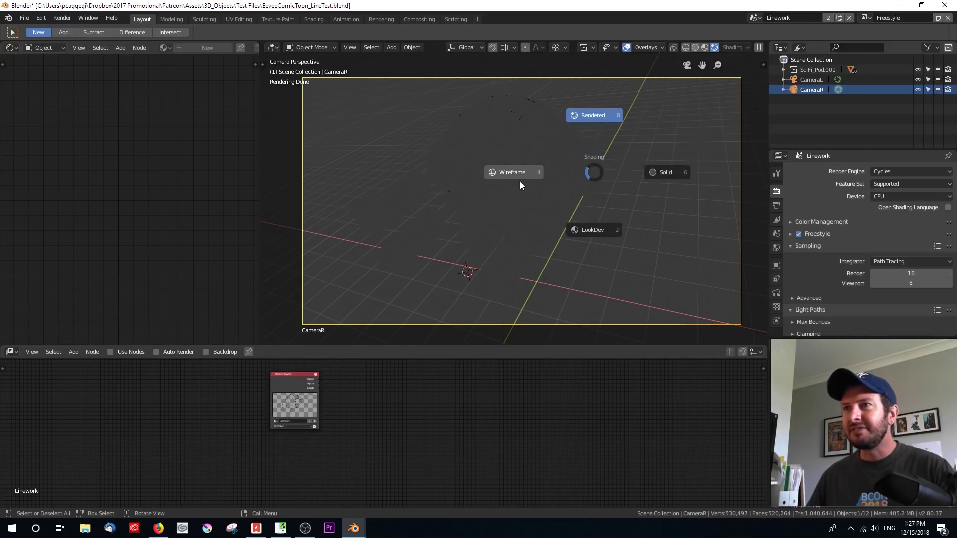
{"action": "left_click", "coordinate": [657, 175]}
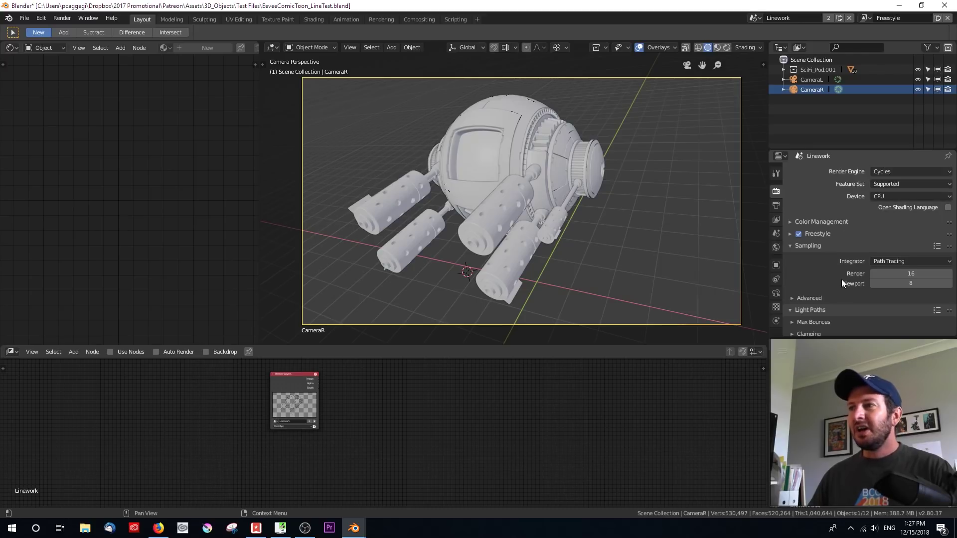
Review the Linework scene's render settings, expanding Film and viewing the Output properties.
{"action": "scroll", "coordinate": [858, 264], "scroll_direction": "down", "scroll_amount": 1}
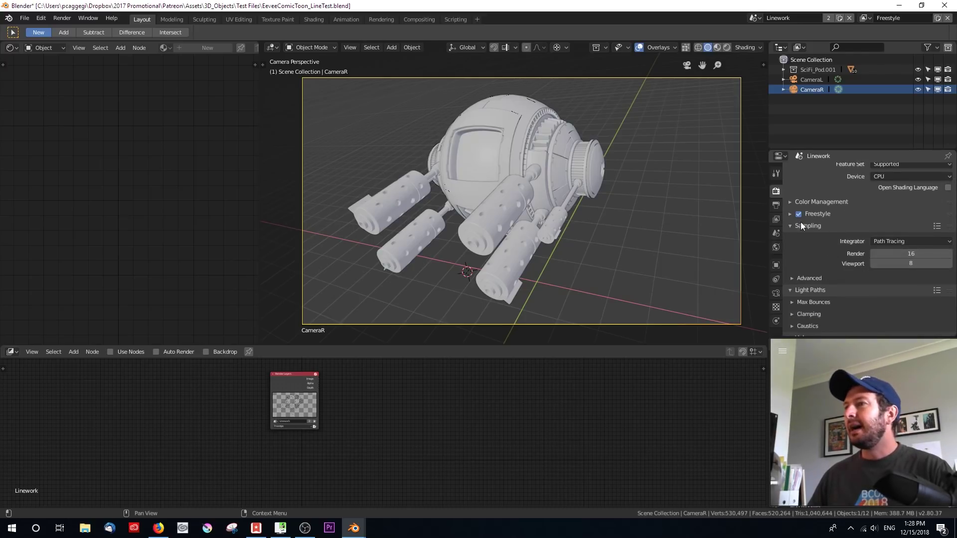
{"action": "scroll", "coordinate": [823, 258], "scroll_direction": "down", "scroll_amount": 4}
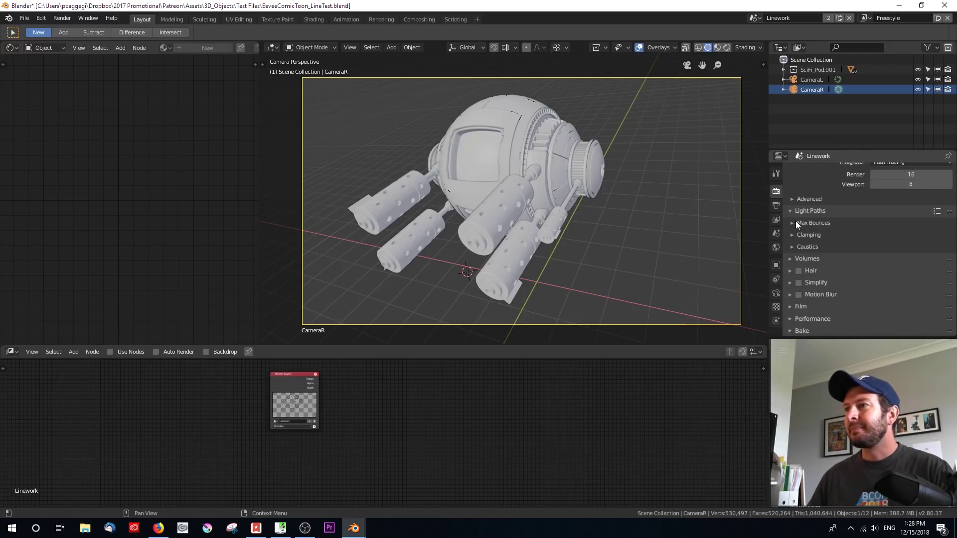
{"action": "left_click", "coordinate": [801, 306]}
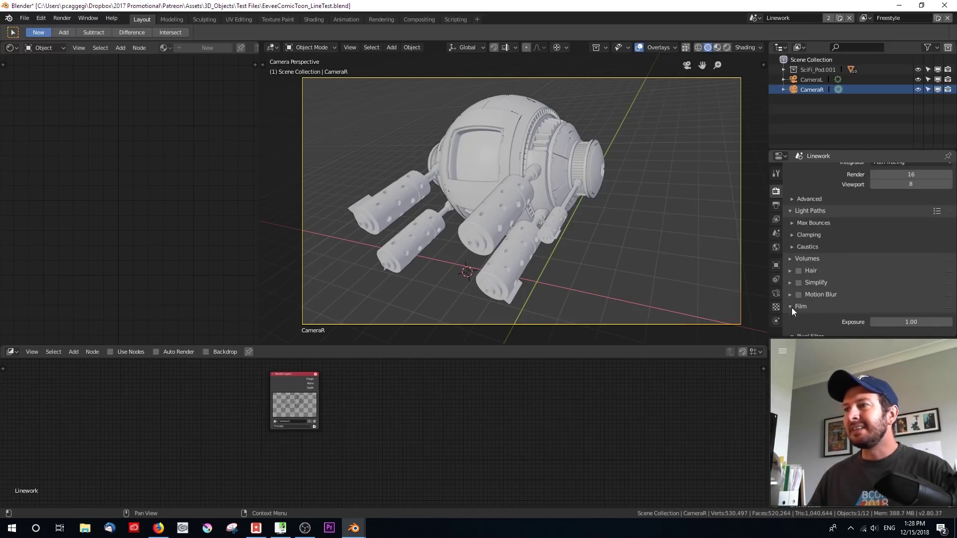
{"action": "scroll", "coordinate": [858, 285], "scroll_direction": "down", "scroll_amount": 5}
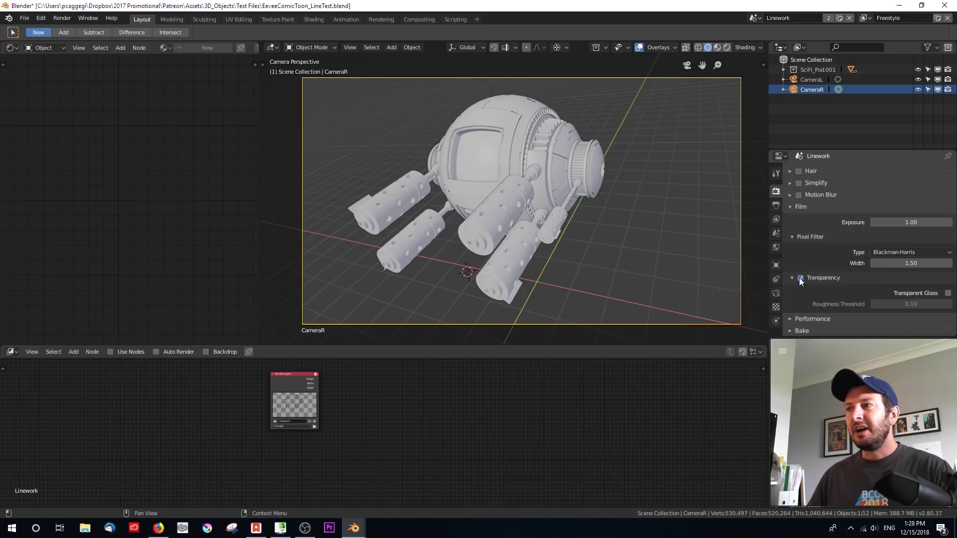
{"action": "left_click", "coordinate": [776, 205]}
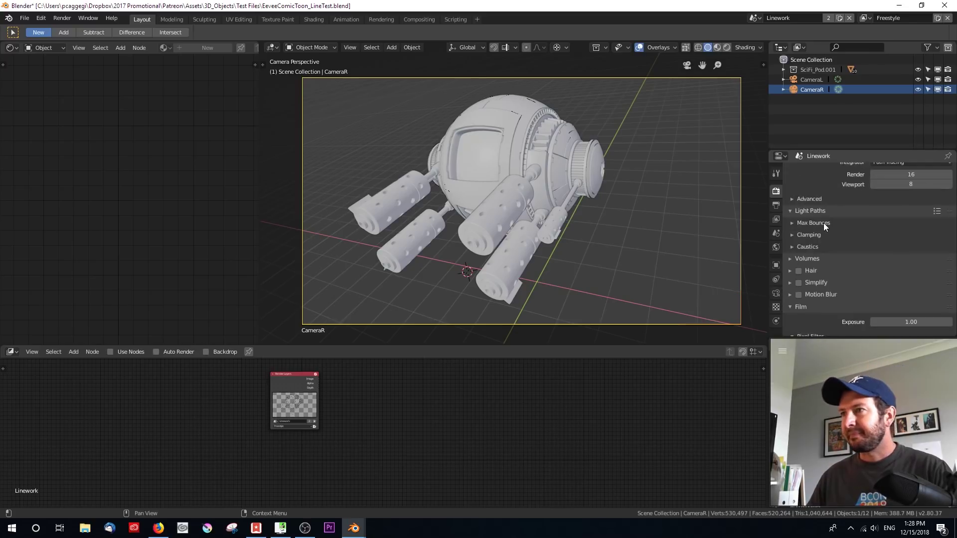
Inspect the Linework view layer's Freestyle line set, line style thickness and Passes settings.
{"action": "left_click", "coordinate": [776, 219]}
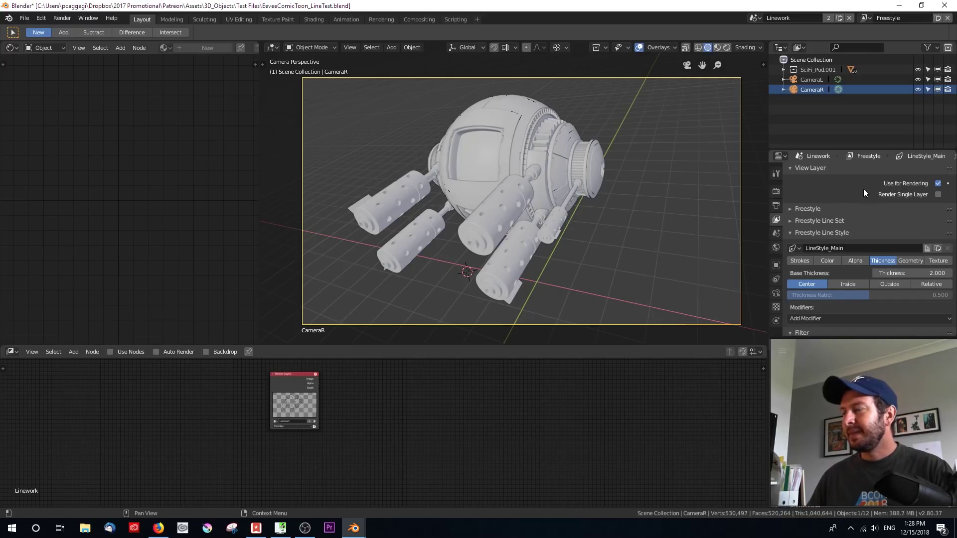
{"action": "scroll", "coordinate": [818, 165], "scroll_direction": "down", "scroll_amount": 1}
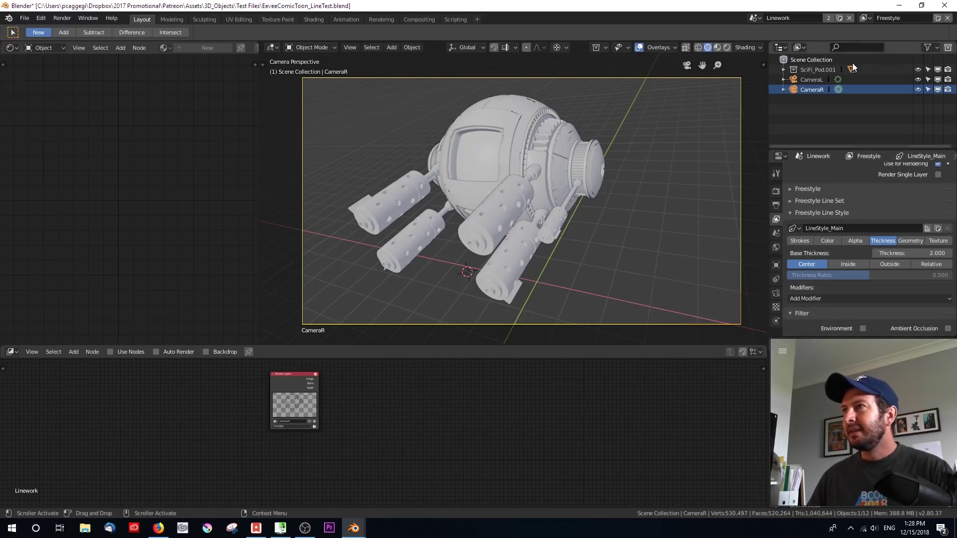
{"action": "left_click", "coordinate": [789, 201]}
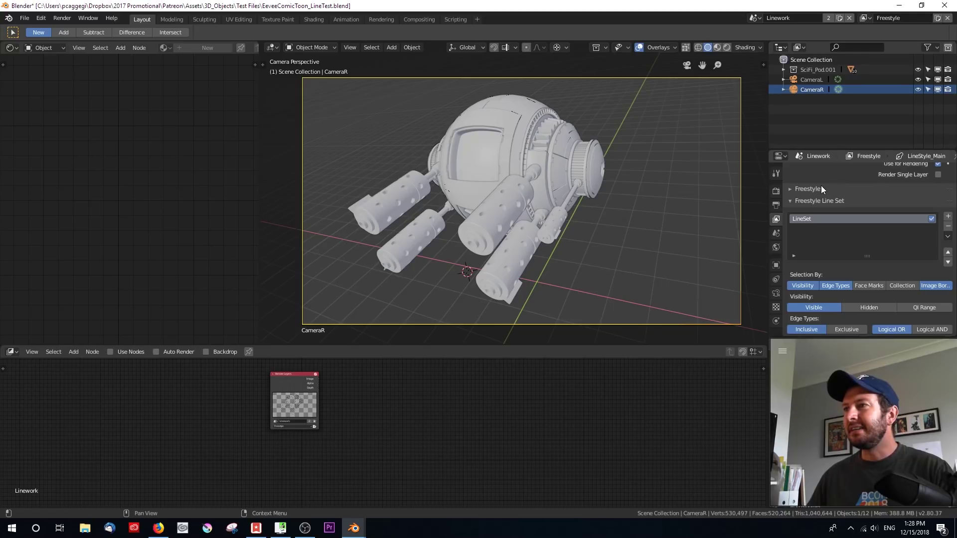
{"action": "left_click", "coordinate": [788, 200]}
{"action": "left_click", "coordinate": [793, 213]}
{"action": "left_click", "coordinate": [884, 229]}
{"action": "scroll", "coordinate": [863, 221], "scroll_direction": "down", "scroll_amount": 1}
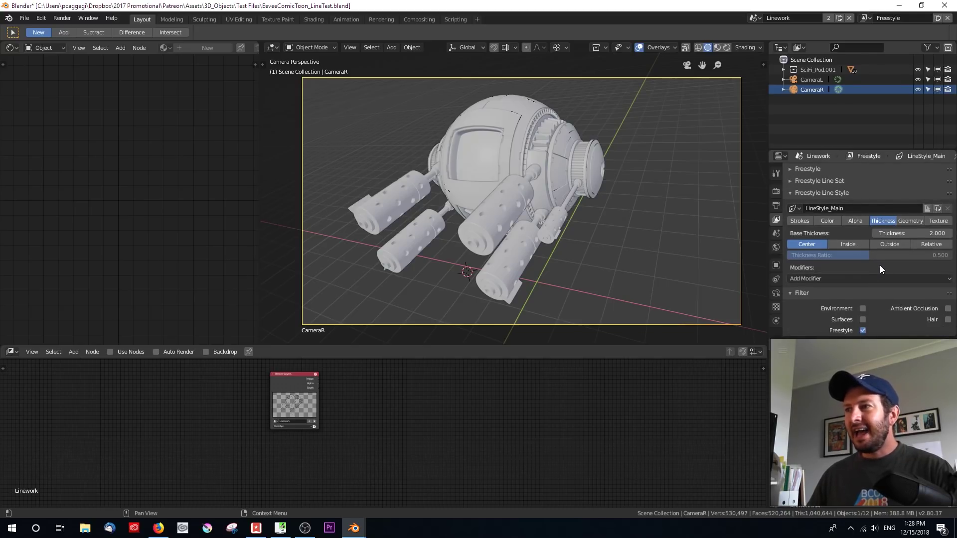
{"action": "scroll", "coordinate": [881, 270], "scroll_direction": "down", "scroll_amount": 2}
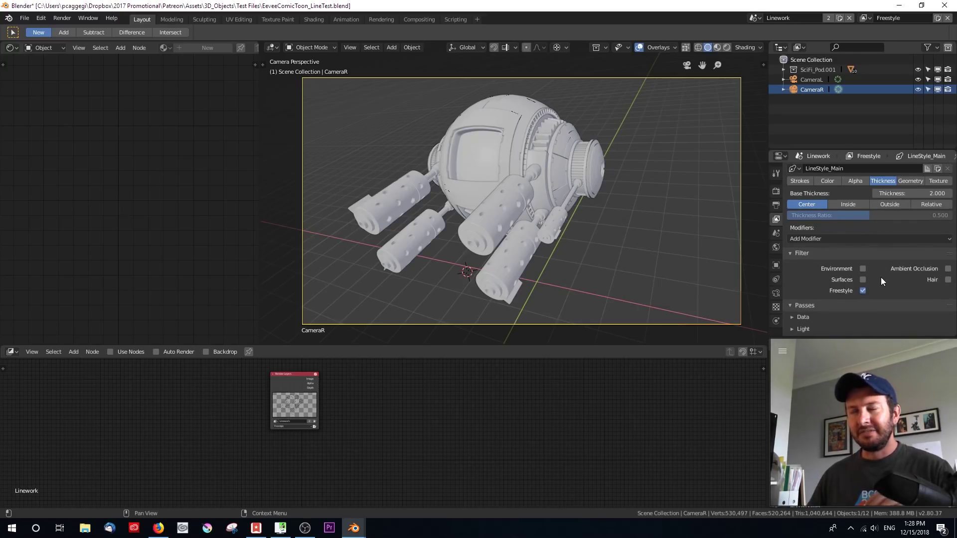
{"action": "scroll", "coordinate": [830, 302], "scroll_direction": "down", "scroll_amount": 2}
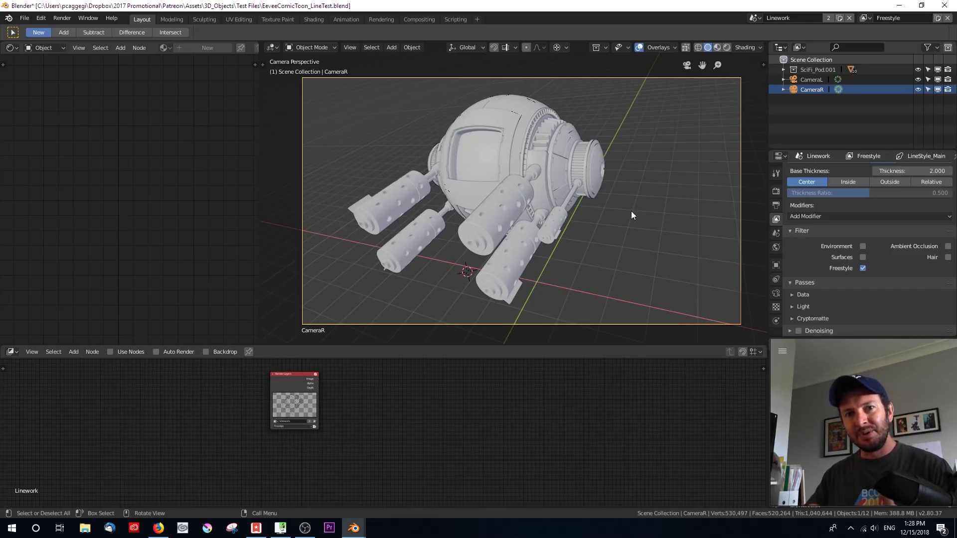
View the Linework scene in top orthographic and select CameraL and CameraR in the Outliner.
{"action": "key", "text": "KP_7"}
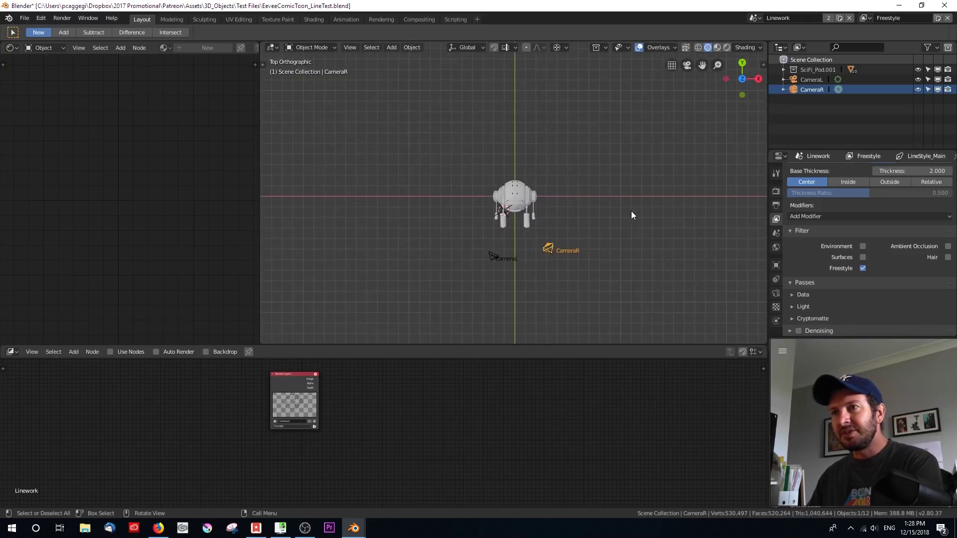
{"action": "scroll", "coordinate": [510, 239], "scroll_direction": "up", "scroll_amount": 5}
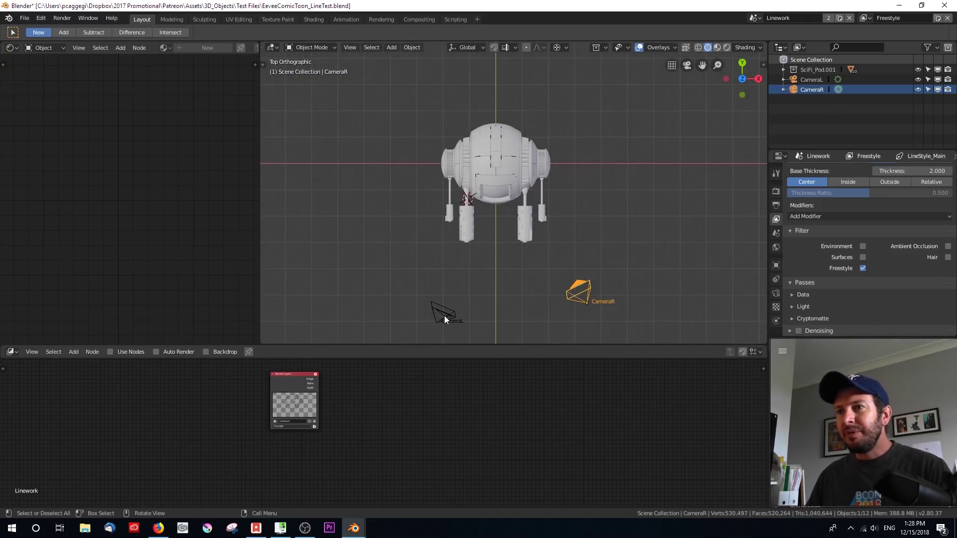
{"action": "right_click", "coordinate": [444, 316]}
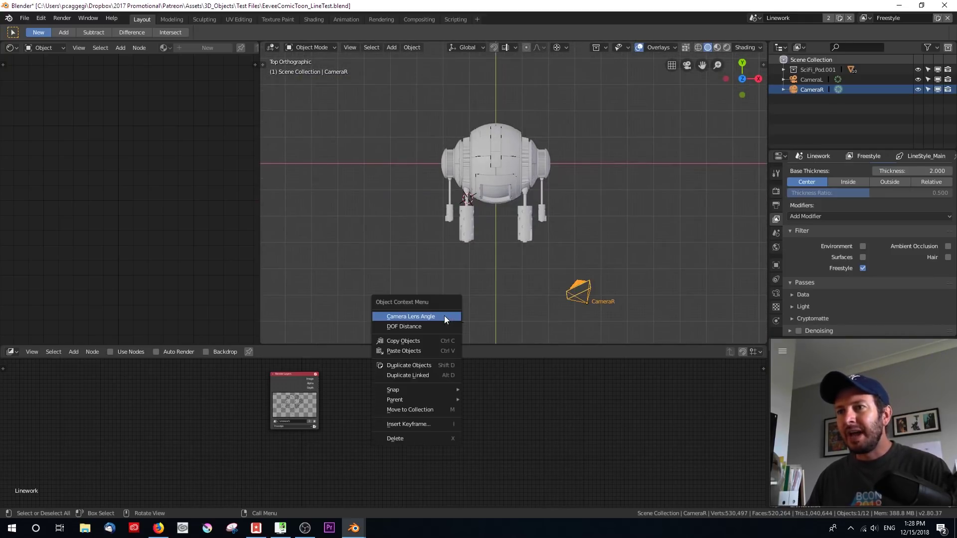
{"action": "left_click", "coordinate": [817, 80]}
{"action": "left_click", "coordinate": [816, 90]}
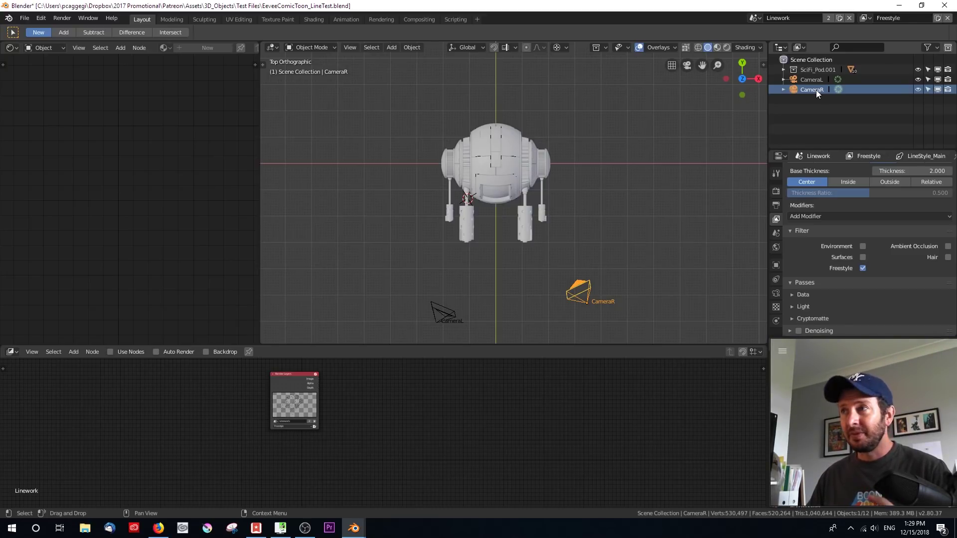
Return to the MainColors scene and make CameraL the active camera.
{"action": "left_click", "coordinate": [754, 18]}
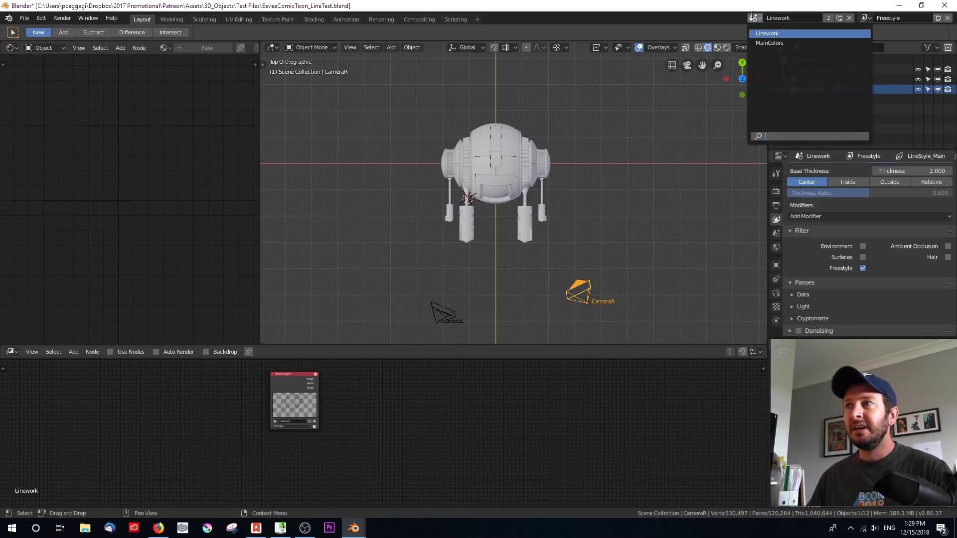
{"action": "left_click", "coordinate": [763, 40]}
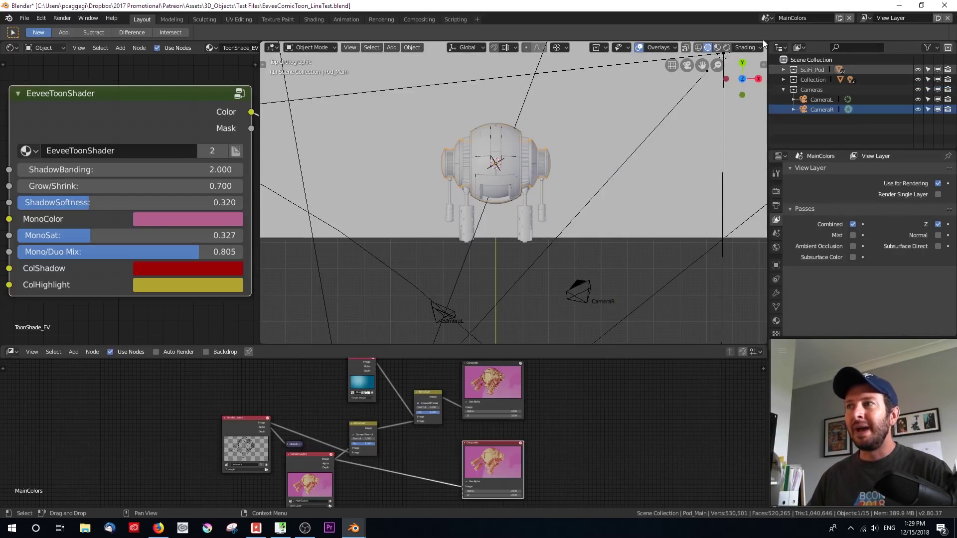
{"action": "left_click", "coordinate": [438, 313]}
{"action": "left_click", "coordinate": [585, 296]}
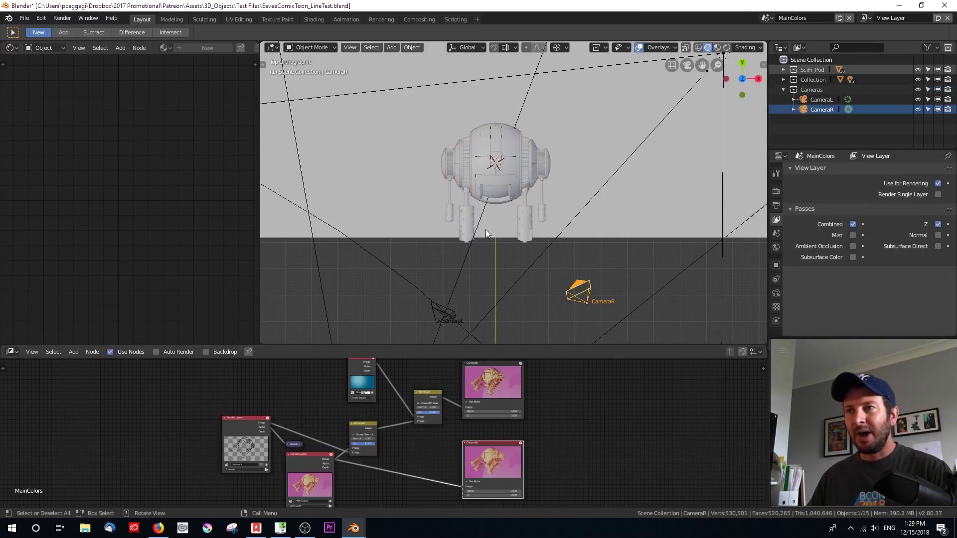
{"action": "left_click", "coordinate": [439, 314]}
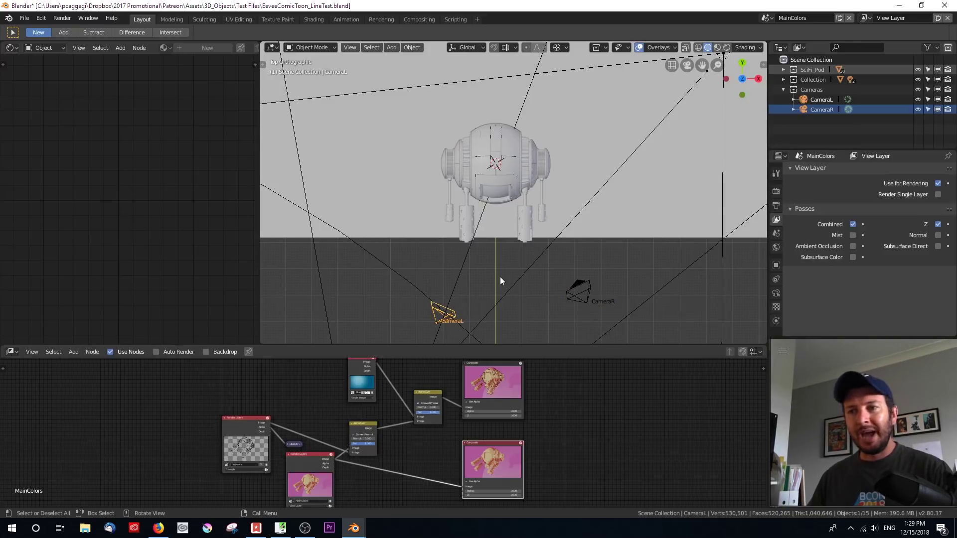
{"action": "key", "text": "KP_0"}
{"action": "key", "text": "ctrl+KP_0"}
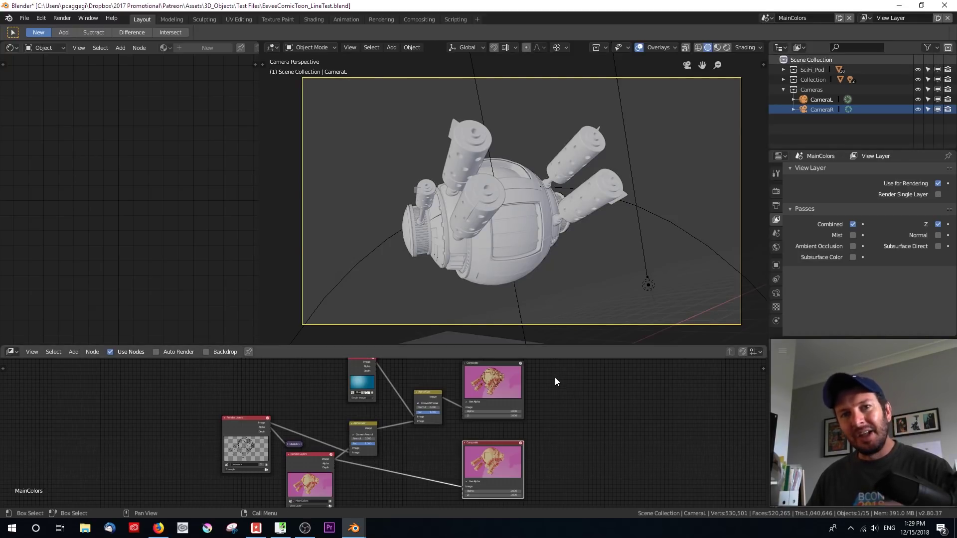
Make the blue-plate Composite node active and display the Render Result.
{"action": "scroll", "coordinate": [401, 463], "scroll_direction": "down", "scroll_amount": 1}
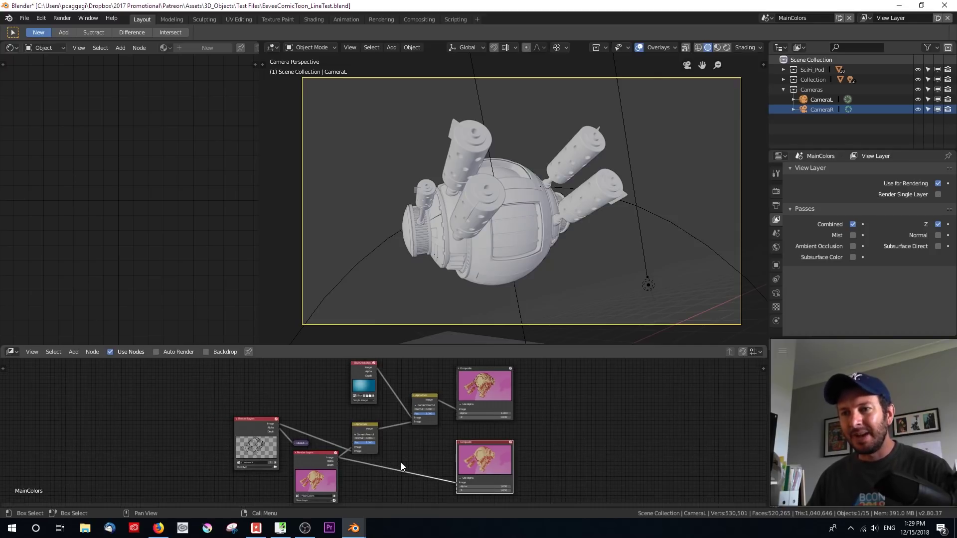
{"action": "left_click", "coordinate": [486, 382]}
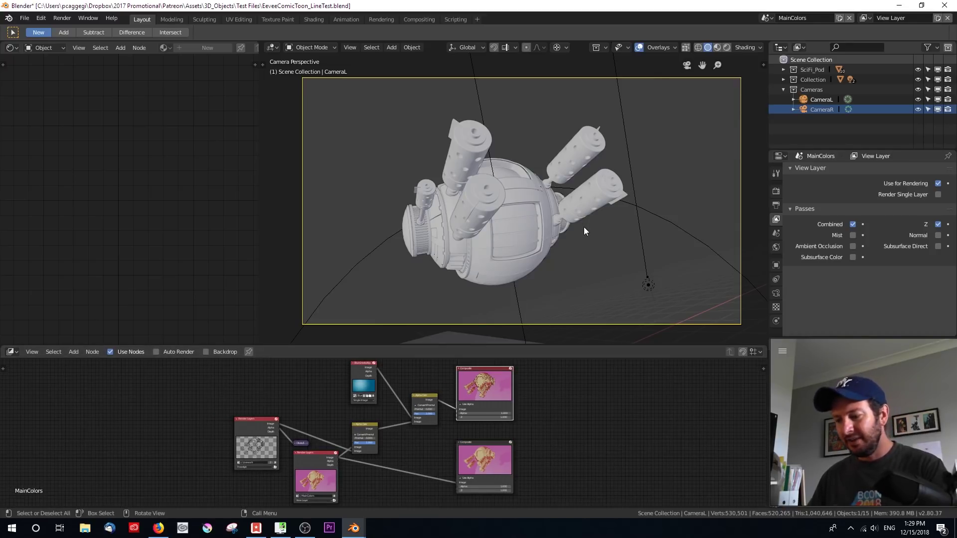
{"action": "key", "text": "F11"}
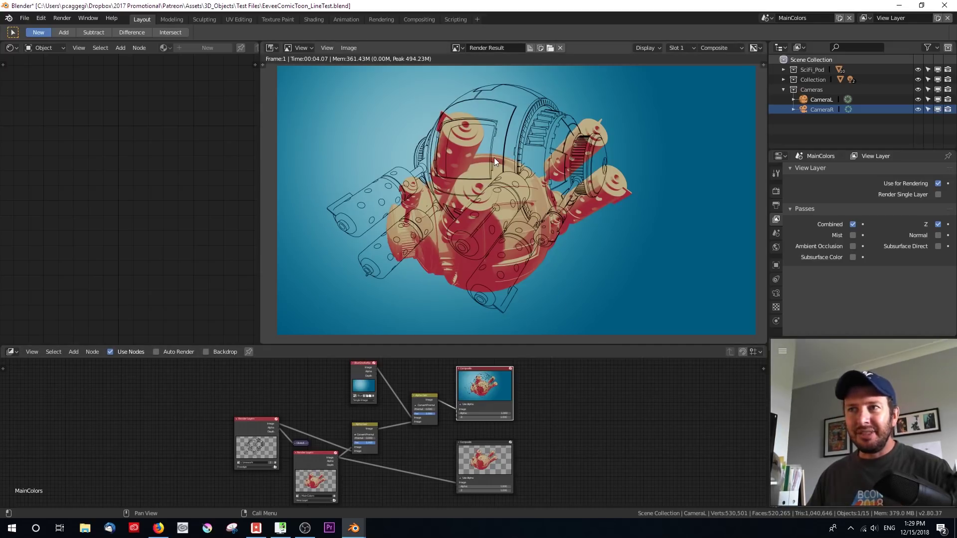
Set CameraL as the Linework scene's camera and view through it.
{"action": "left_click", "coordinate": [768, 17]}
{"action": "left_click", "coordinate": [776, 34]}
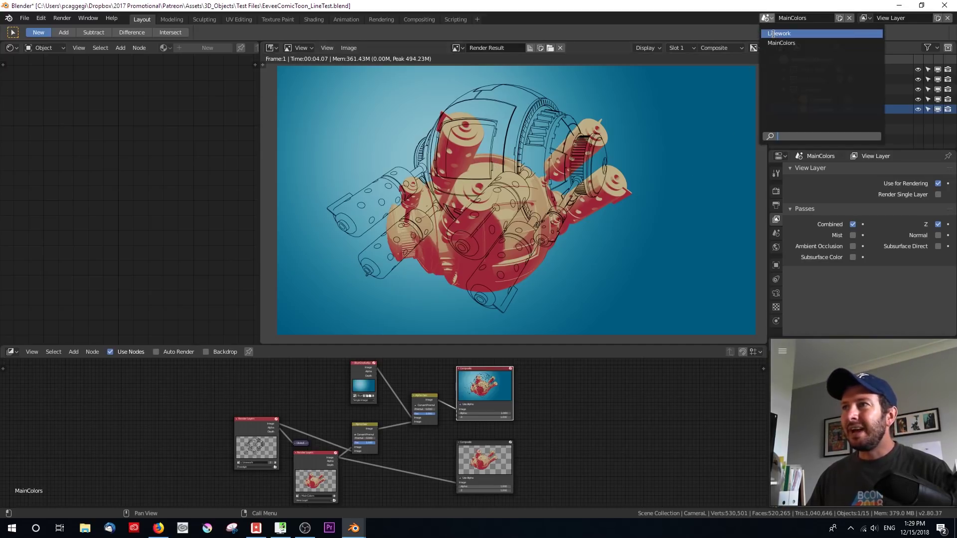
{"action": "left_click", "coordinate": [821, 80]}
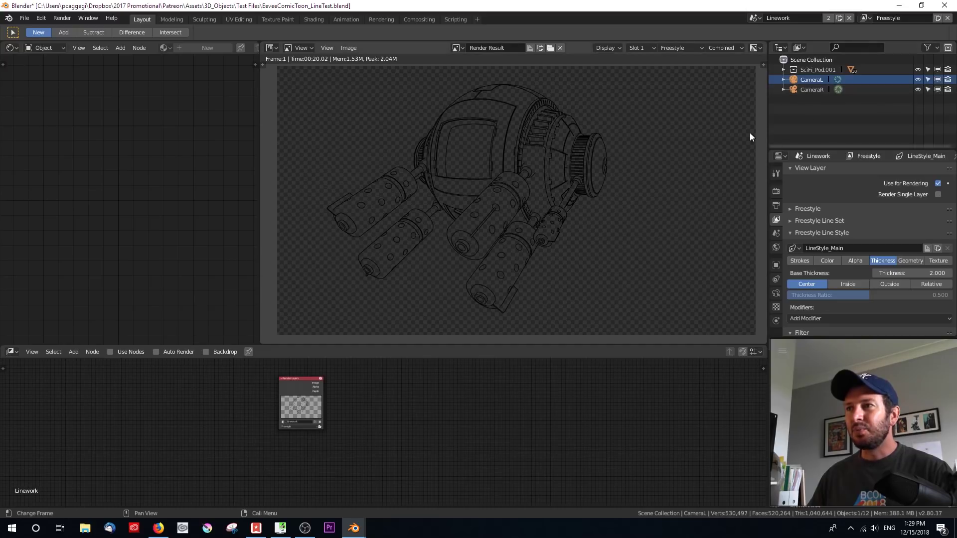
{"action": "key", "text": "shift+F5"}
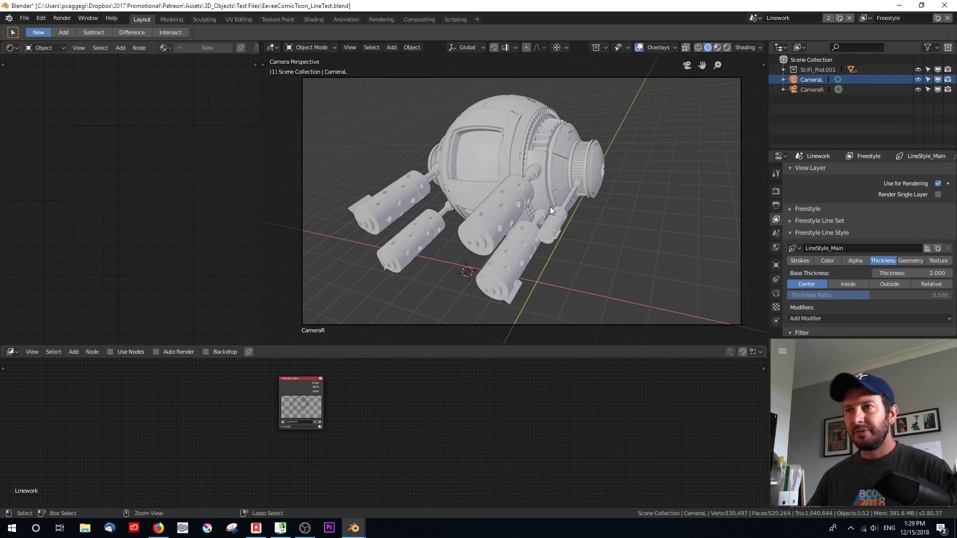
{"action": "key", "text": "KP_0"}
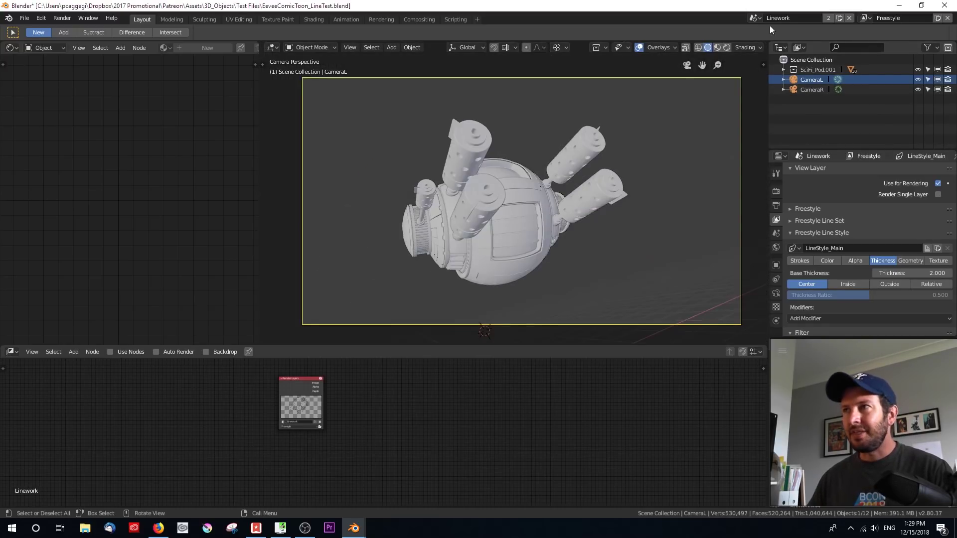
Set CameraL as the MainColors camera, render the frame, and enlarge the compositing node area.
{"action": "left_click", "coordinate": [756, 17]}
{"action": "left_click", "coordinate": [780, 40]}
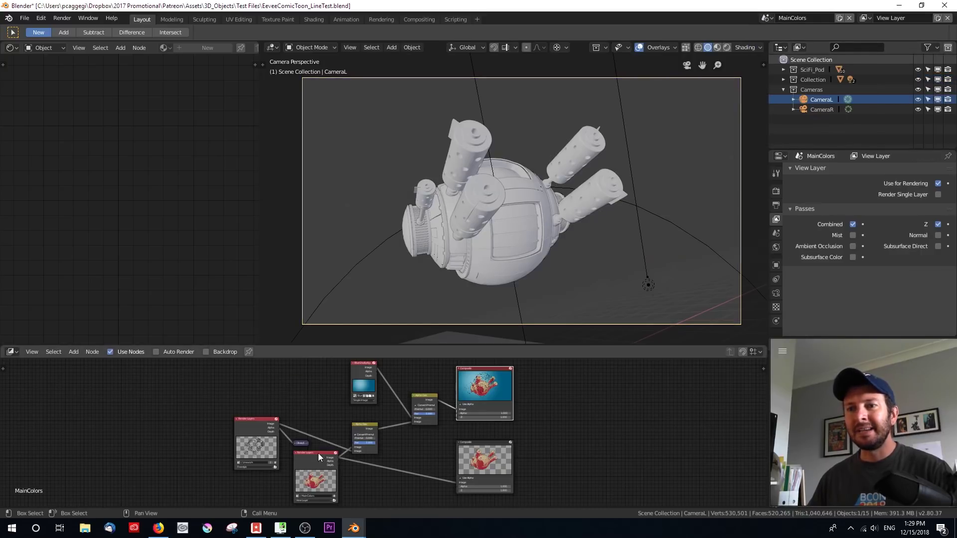
{"action": "left_click", "coordinate": [275, 467]}
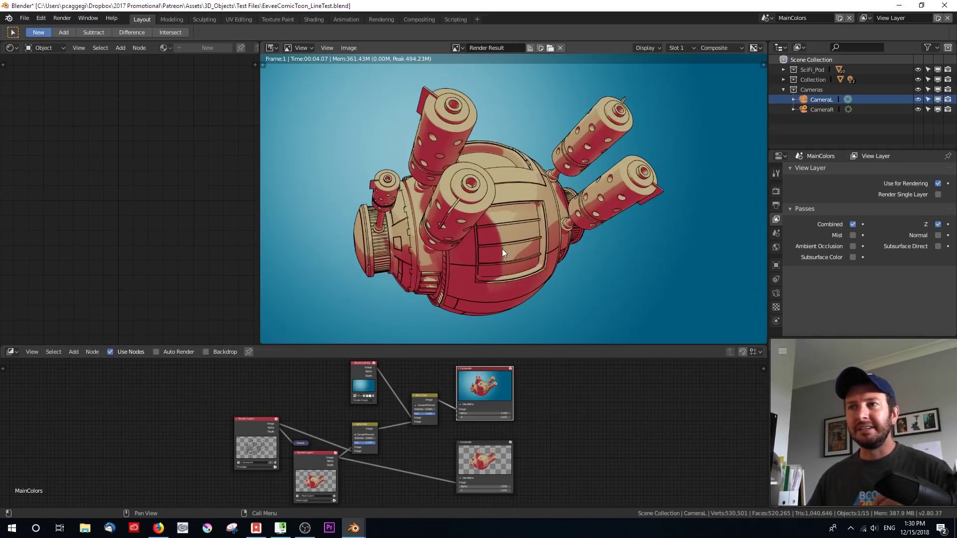
{"action": "left_click_drag", "start_coordinate": [476, 347], "coordinate": [477, 149]}
{"action": "scroll", "coordinate": [242, 393], "scroll_direction": "up", "scroll_amount": 5}
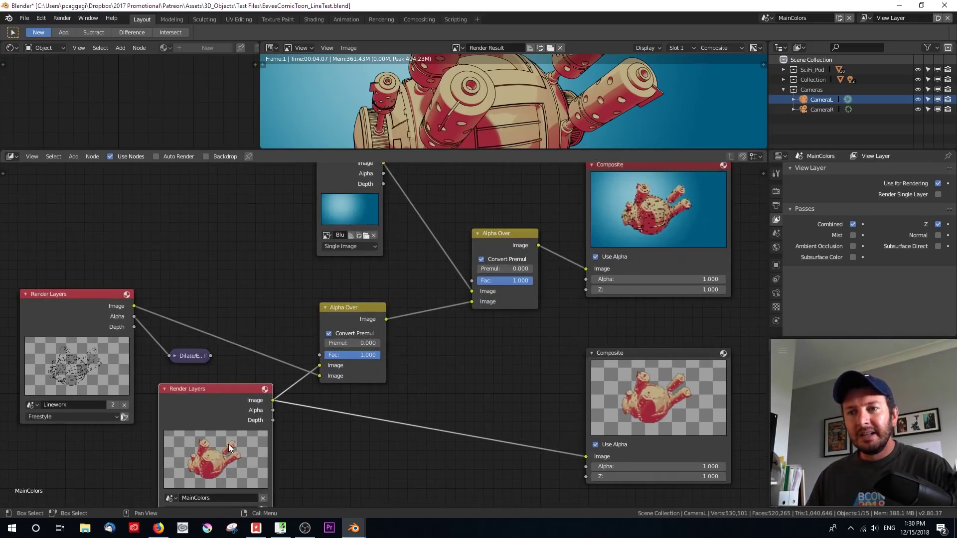
{"action": "scroll", "coordinate": [374, 389], "scroll_direction": "up", "scroll_amount": 2}
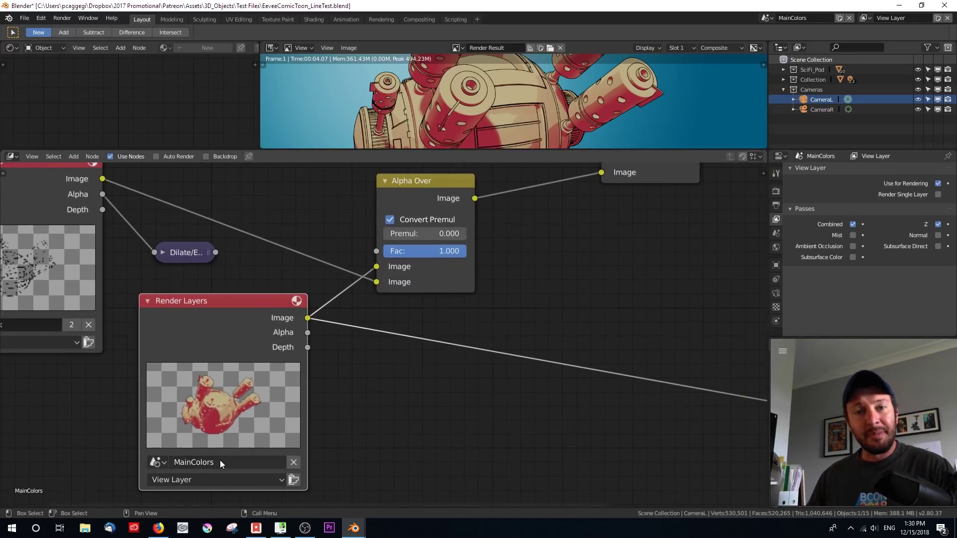
{"action": "left_click", "coordinate": [228, 477]}
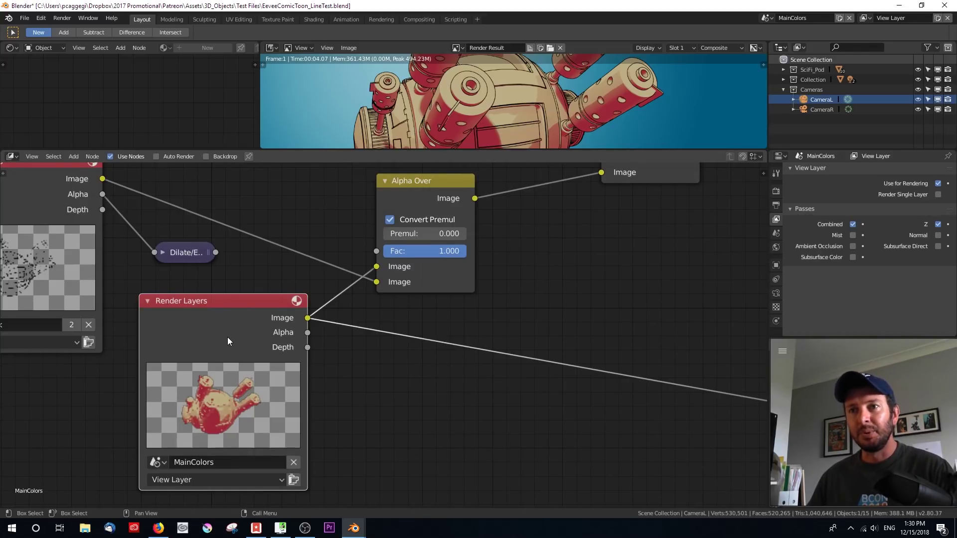
{"action": "key", "text": "Home"}
{"action": "scroll", "coordinate": [139, 244], "scroll_direction": "up", "scroll_amount": 2}
{"action": "scroll", "coordinate": [142, 248], "scroll_direction": "up", "scroll_amount": 2}
{"action": "left_click", "coordinate": [174, 343]}
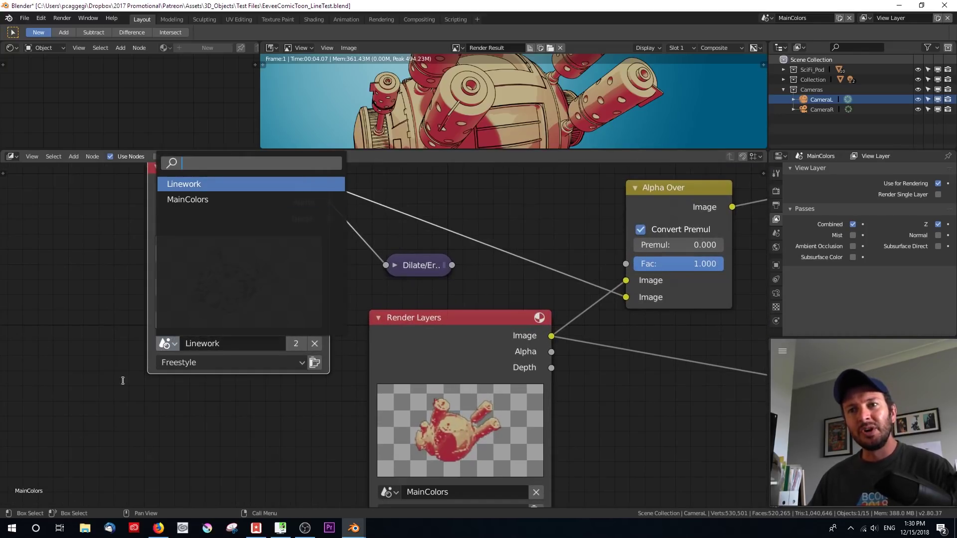
{"action": "left_click", "coordinate": [201, 185]}
{"action": "left_click", "coordinate": [214, 364]}
{"action": "left_click", "coordinate": [212, 344]}
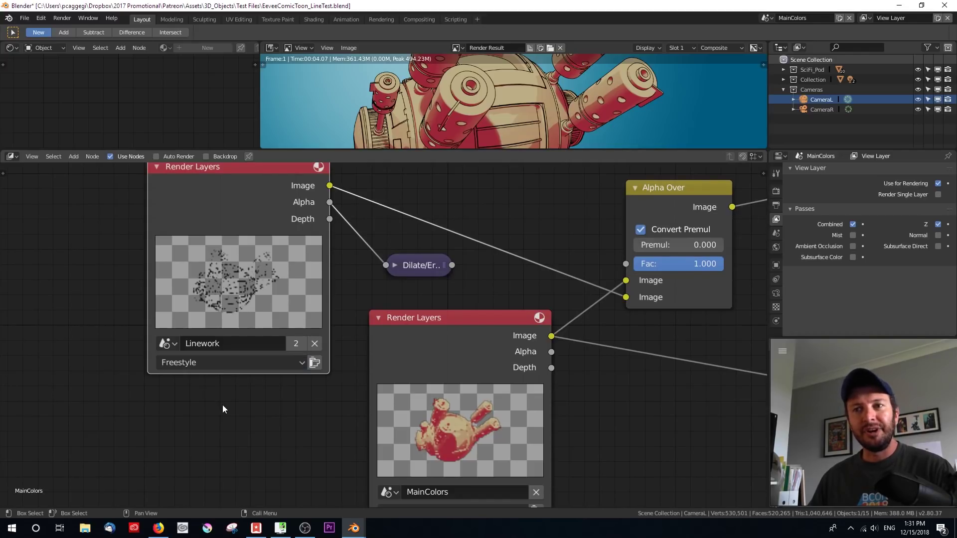
{"action": "scroll", "coordinate": [469, 261], "scroll_direction": "down", "scroll_amount": 2}
{"action": "middle_click_drag", "start_coordinate": [482, 255], "coordinate": [311, 266]}
{"action": "scroll", "coordinate": [327, 275], "scroll_direction": "up", "scroll_amount": 1}
{"action": "scroll", "coordinate": [419, 332], "scroll_direction": "down", "scroll_amount": 1}
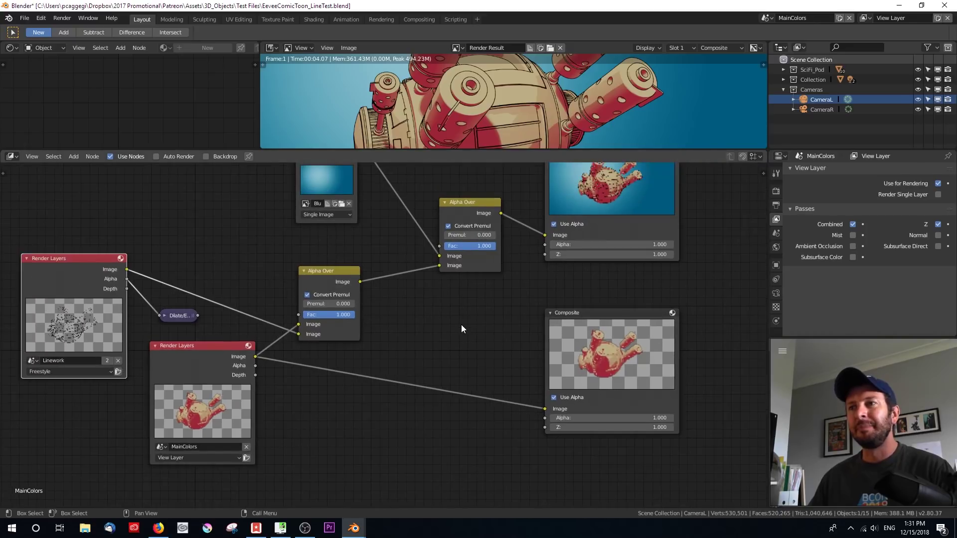
{"action": "middle_click_drag", "start_coordinate": [462, 325], "coordinate": [441, 354]}
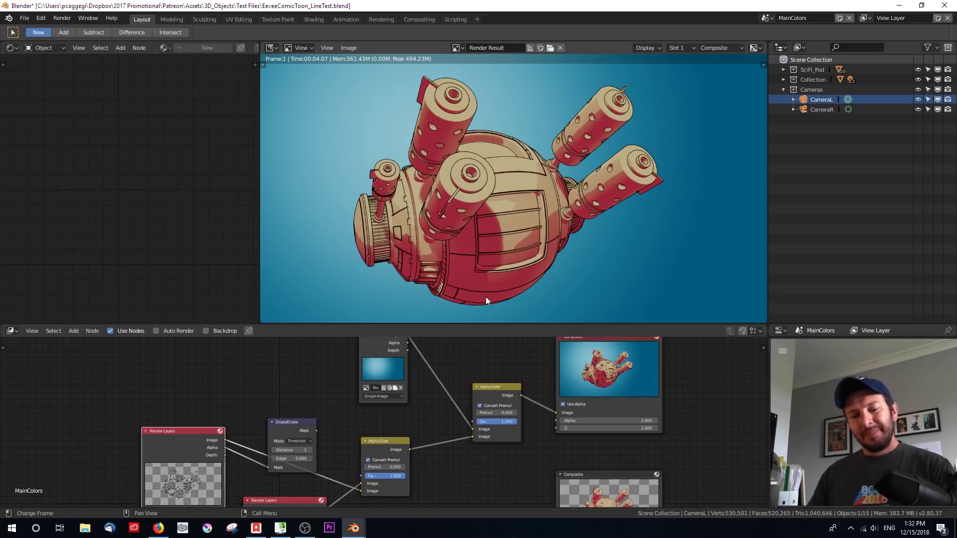
Frame the pod in the 3D view with both cameras visible.
{"action": "key", "text": "Escape"}
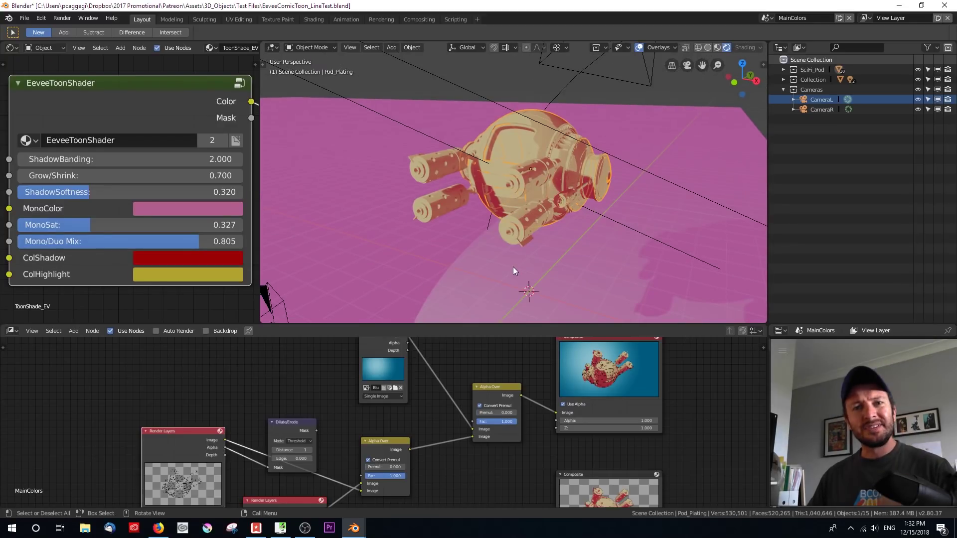
{"action": "middle_click_drag", "start_coordinate": [639, 262], "coordinate": [468, 259]}
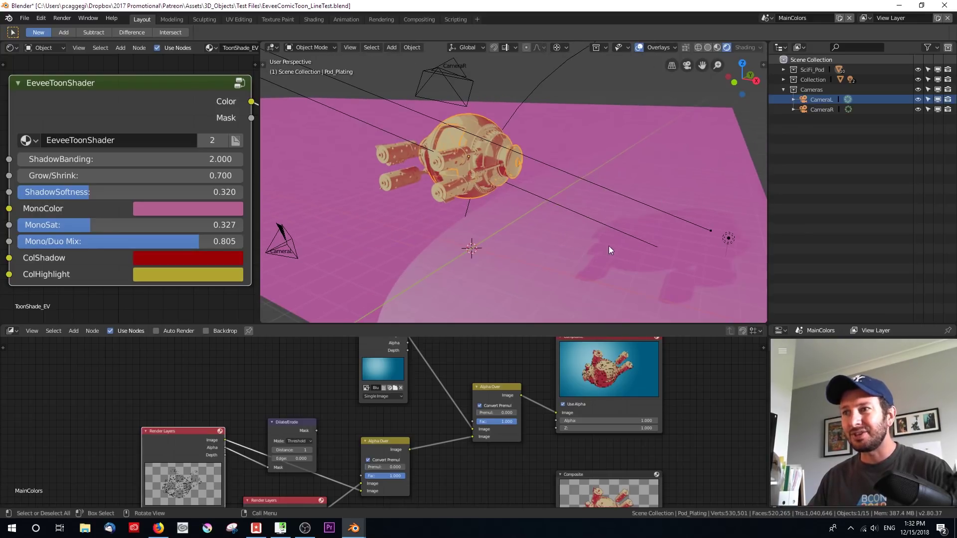
{"action": "scroll", "coordinate": [463, 230], "scroll_direction": "up", "scroll_amount": 2}
{"action": "scroll", "coordinate": [526, 242], "scroll_direction": "up", "scroll_amount": 3}
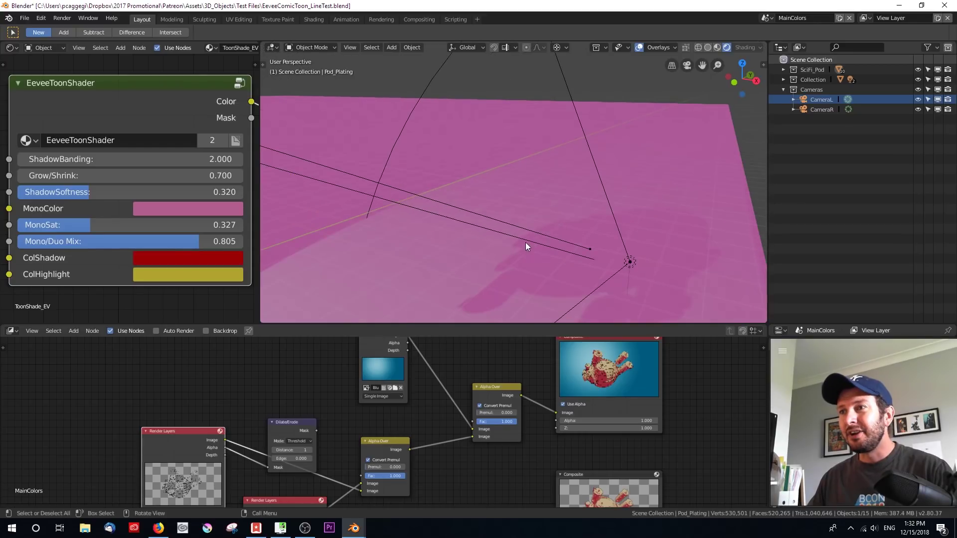
{"action": "scroll", "coordinate": [568, 253], "scroll_direction": "down", "scroll_amount": 4}
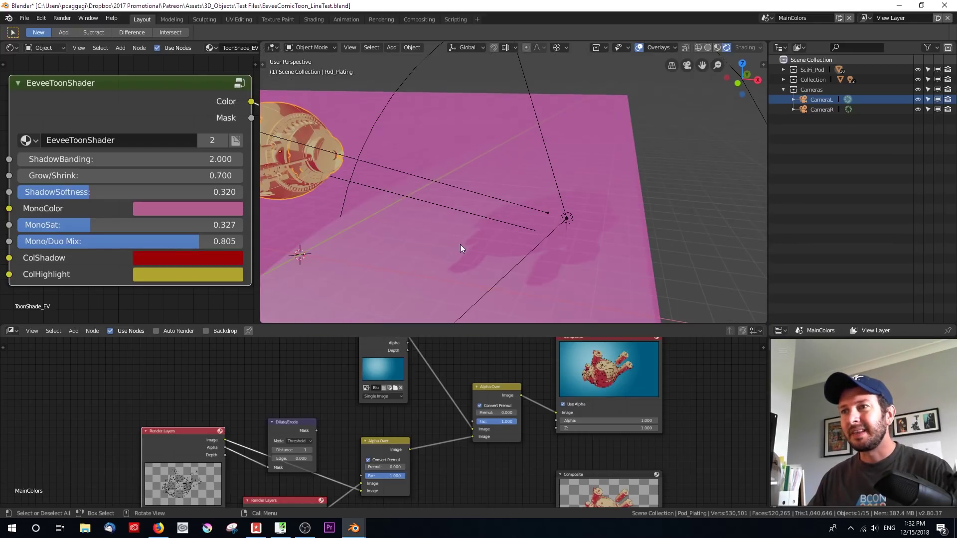
{"action": "middle_click_drag", "start_coordinate": [460, 245], "coordinate": [547, 230]}
{"action": "scroll", "coordinate": [547, 231], "scroll_direction": "down", "scroll_amount": 3}
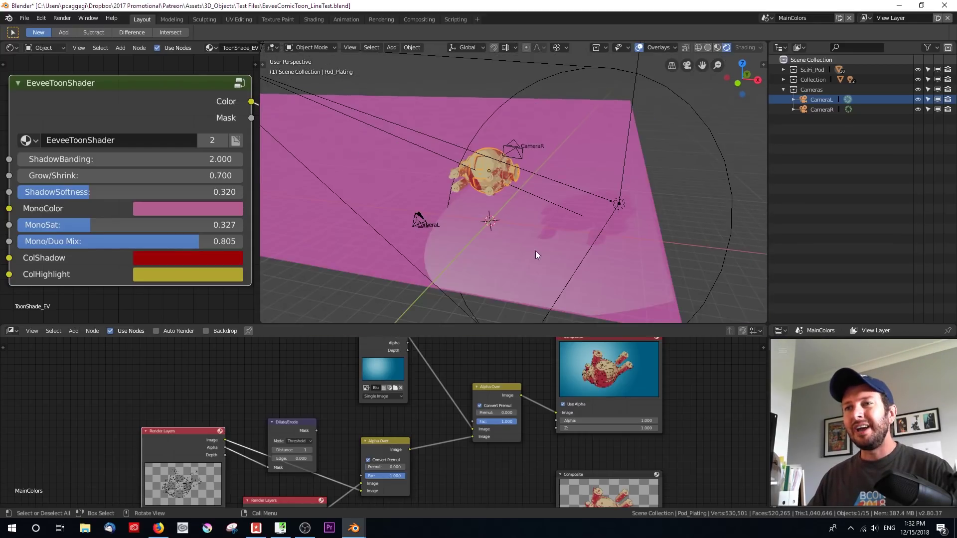
Rotate Light.000 about the global Z axis to redirect the pod's shadow.
{"action": "left_click", "coordinate": [486, 62]}
{"action": "key", "text": "r"}
{"action": "key", "text": "z"}
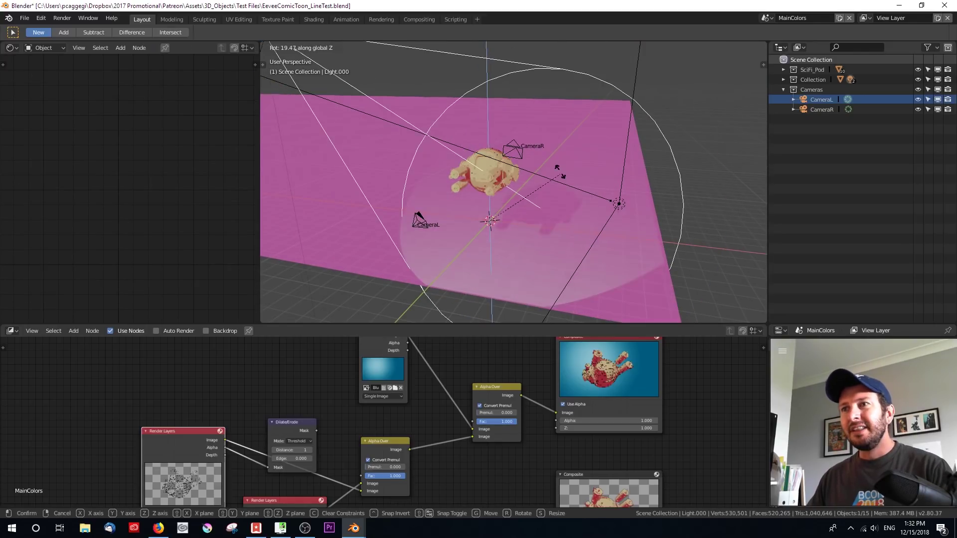
{"action": "left_click", "coordinate": [480, 208]}
{"action": "scroll", "coordinate": [481, 208], "scroll_direction": "up", "scroll_amount": 6}
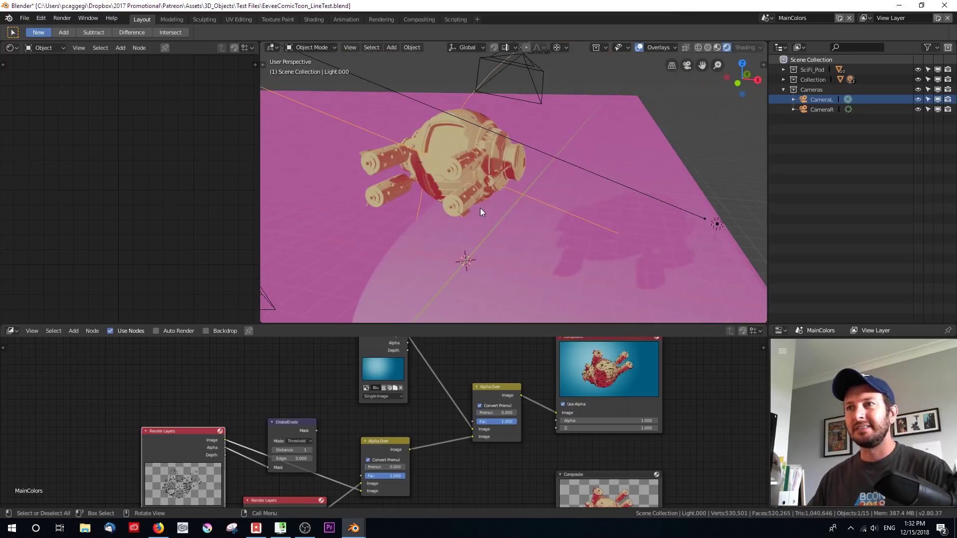
{"action": "middle_click_drag", "start_coordinate": [547, 205], "coordinate": [460, 163]}
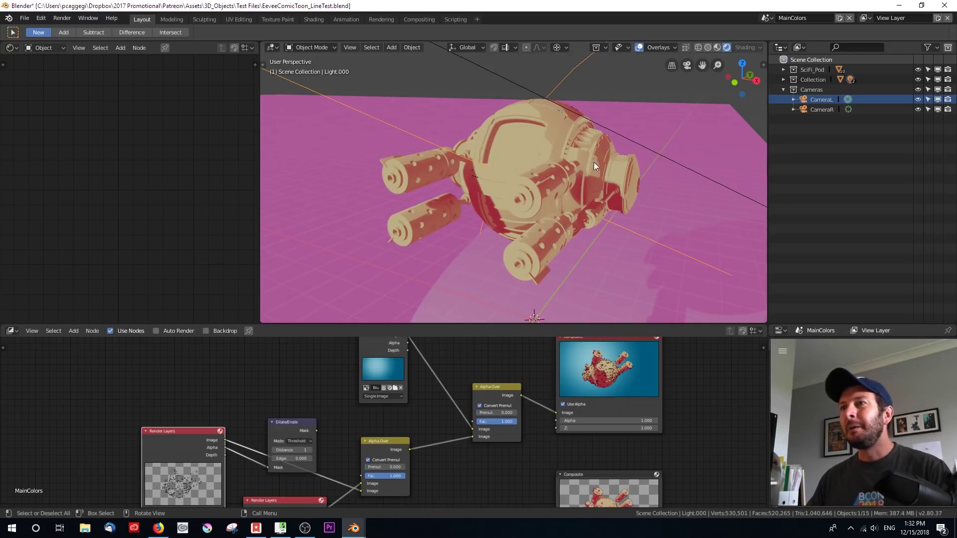
{"action": "middle_click_drag", "start_coordinate": [594, 159], "coordinate": [505, 182]}
{"action": "middle_click_drag", "start_coordinate": [574, 177], "coordinate": [679, 138]}
Duplicate the light to create Light.001 and place it beside the pod.
{"action": "key", "text": "shift+d"}
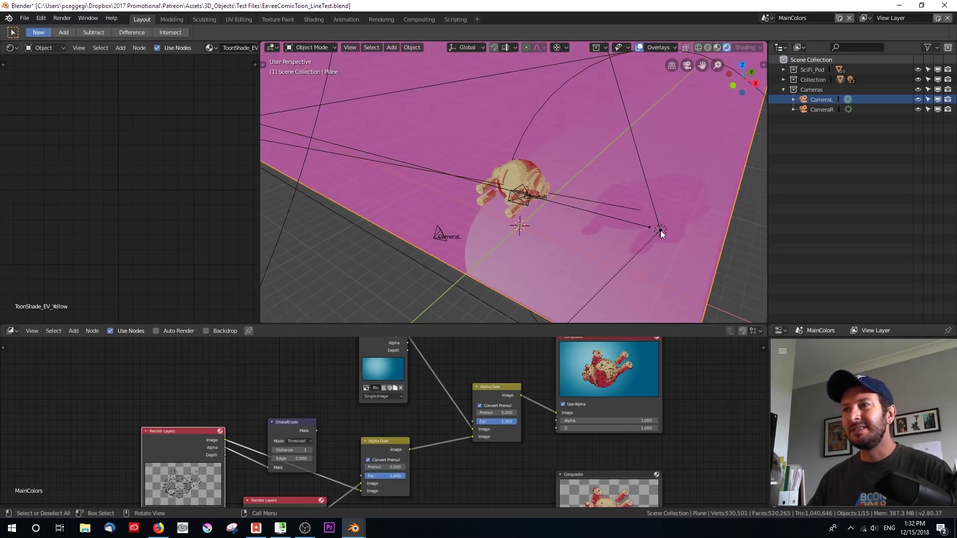
{"action": "left_click", "coordinate": [660, 230]}
{"action": "scroll", "coordinate": [608, 231], "scroll_direction": "up", "scroll_amount": 3}
{"action": "middle_click_drag", "start_coordinate": [608, 230], "coordinate": [635, 195]}
Check the scene through the camera, from top view, and through CameraR.
{"action": "key", "text": "KP_0"}
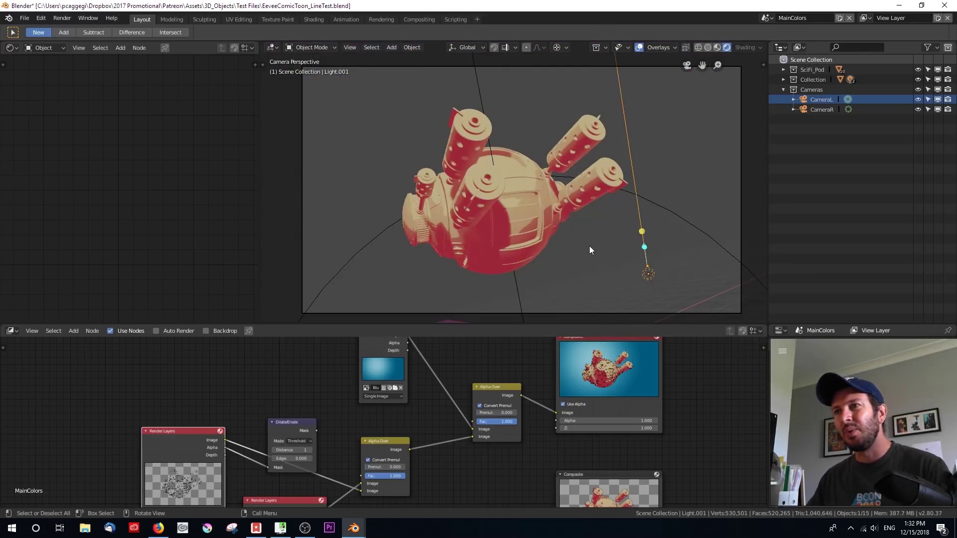
{"action": "left_click", "coordinate": [642, 216]}
{"action": "key", "text": "KP_7"}
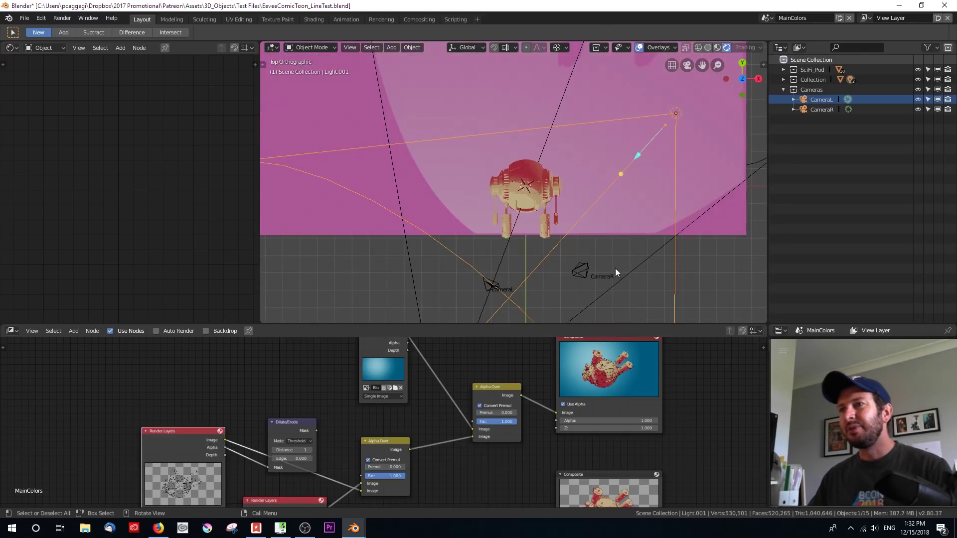
{"action": "left_click", "coordinate": [587, 265]}
{"action": "key", "text": "ctrl+KP_0"}
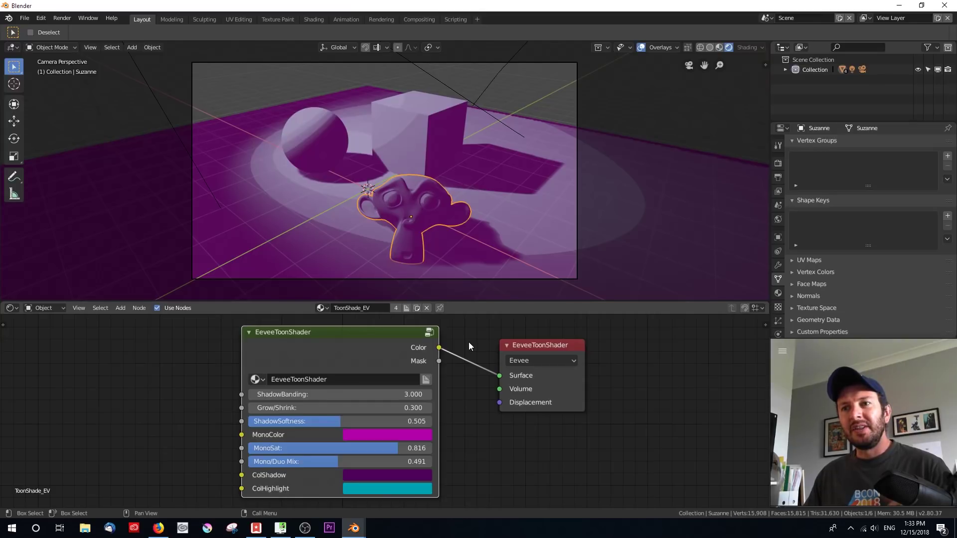
Show Suzanne's ToonShade_EV material and browse the Add menu's EeveeToonShader group.
{"action": "left_click", "coordinate": [27, 19]}
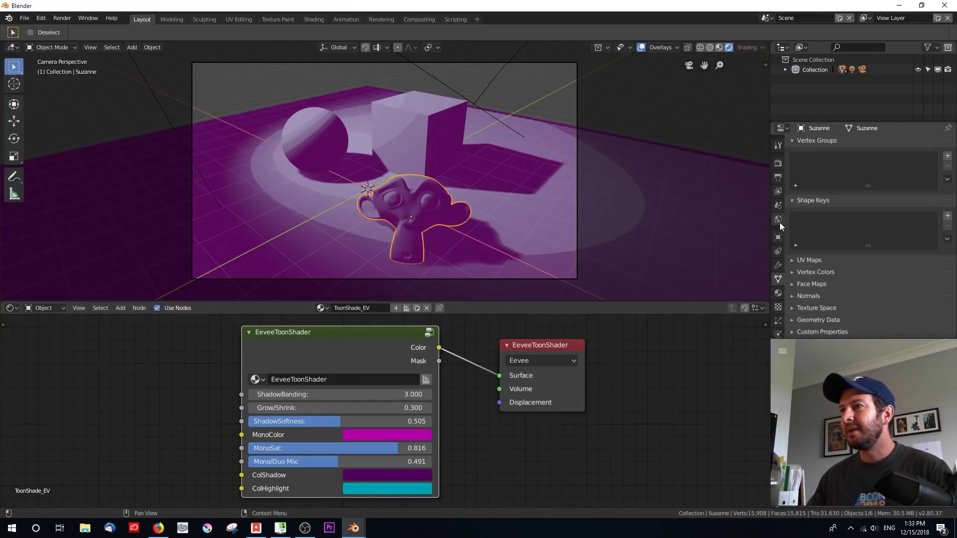
{"action": "left_click", "coordinate": [778, 293]}
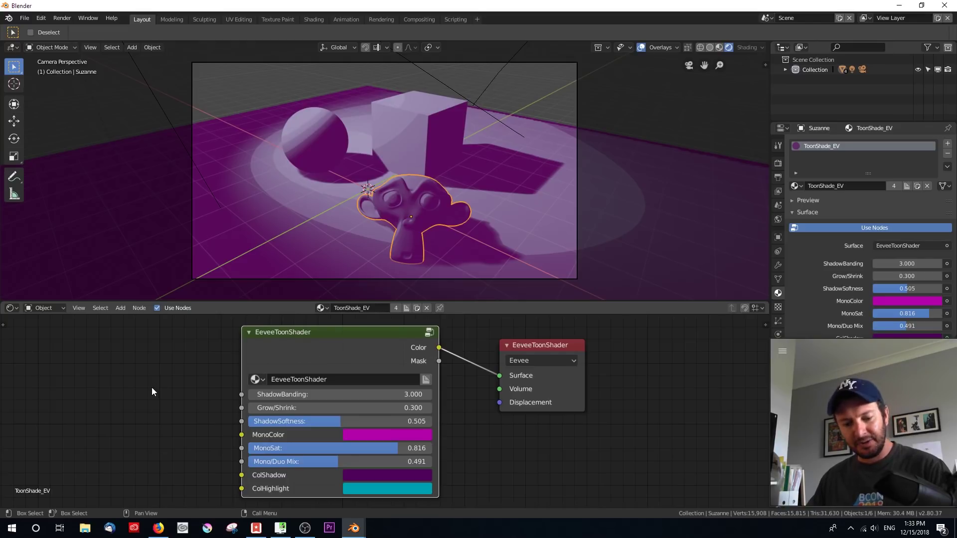
{"action": "key", "text": "shift+a"}
{"action": "mouse_move", "coordinate": [134, 486]}
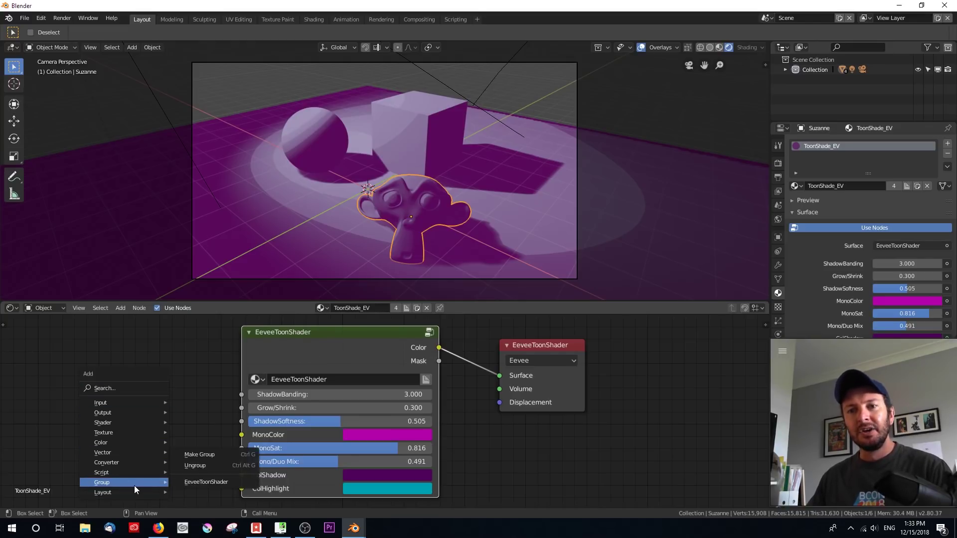